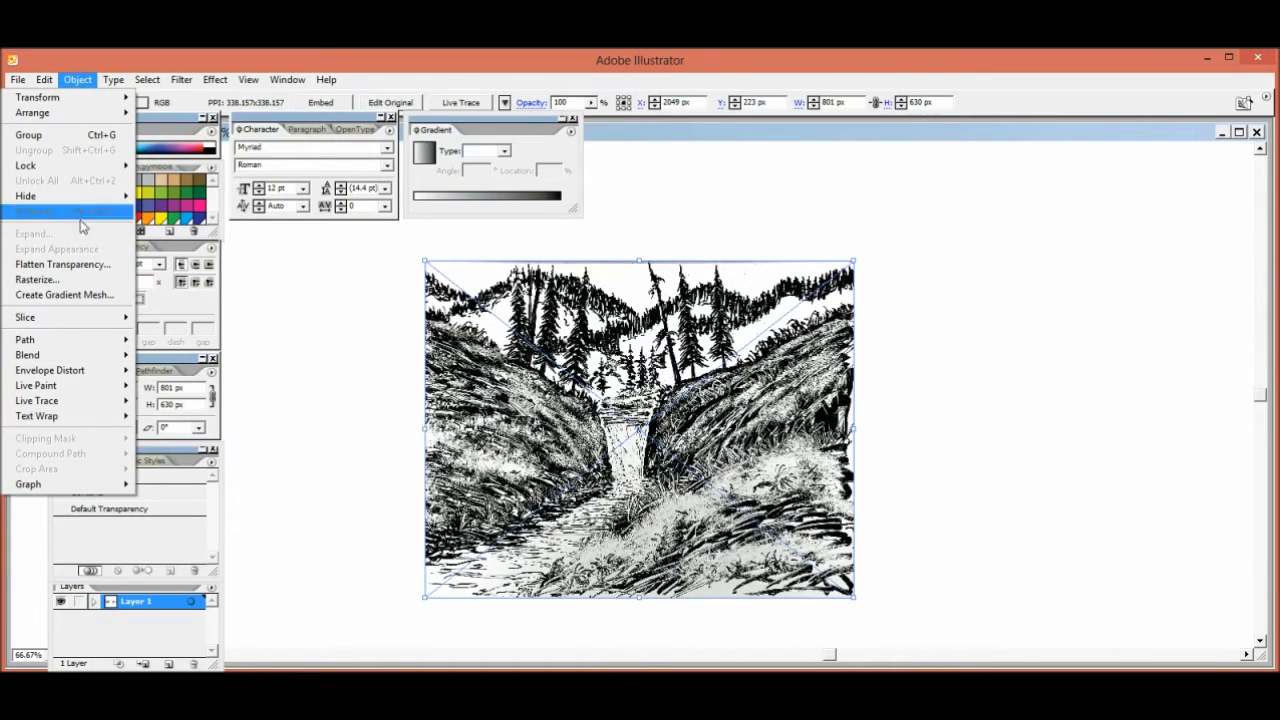
Rasterize the linked landscape drawing in CMYK at High (300 ppi) with a transparent background
{"action": "left_click", "coordinate": [70, 280]}
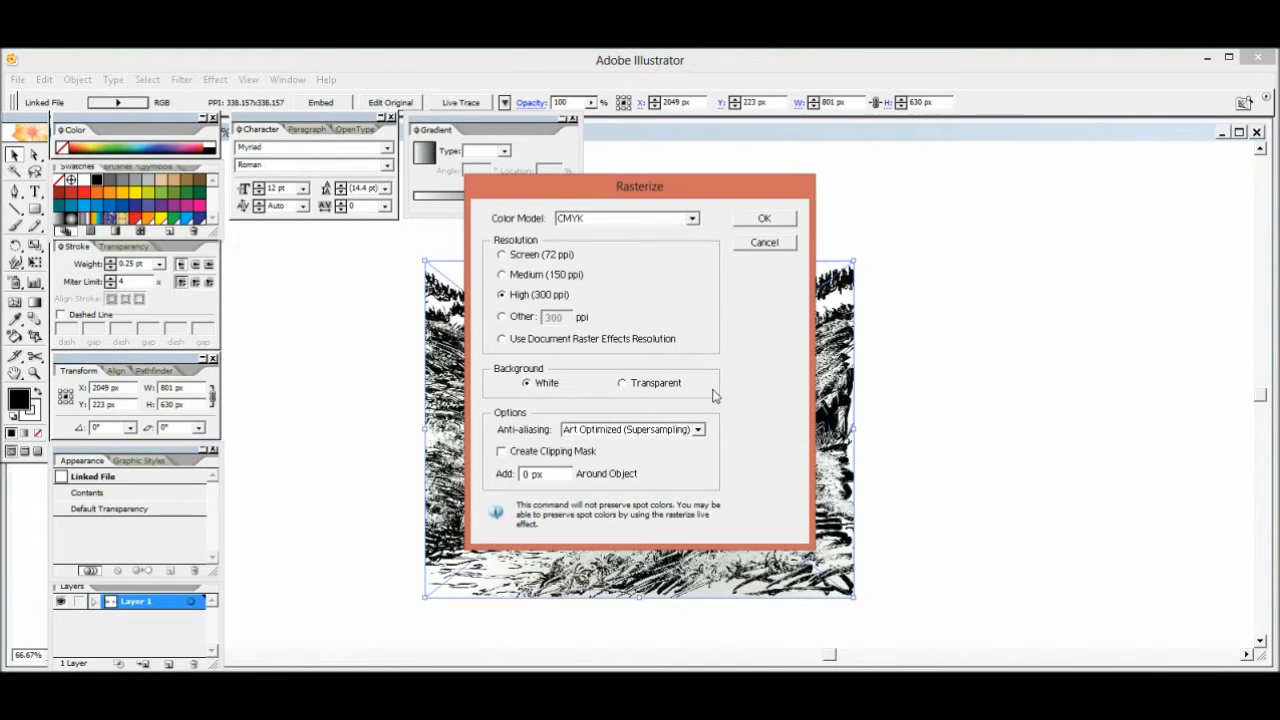
{"action": "left_click", "coordinate": [623, 383]}
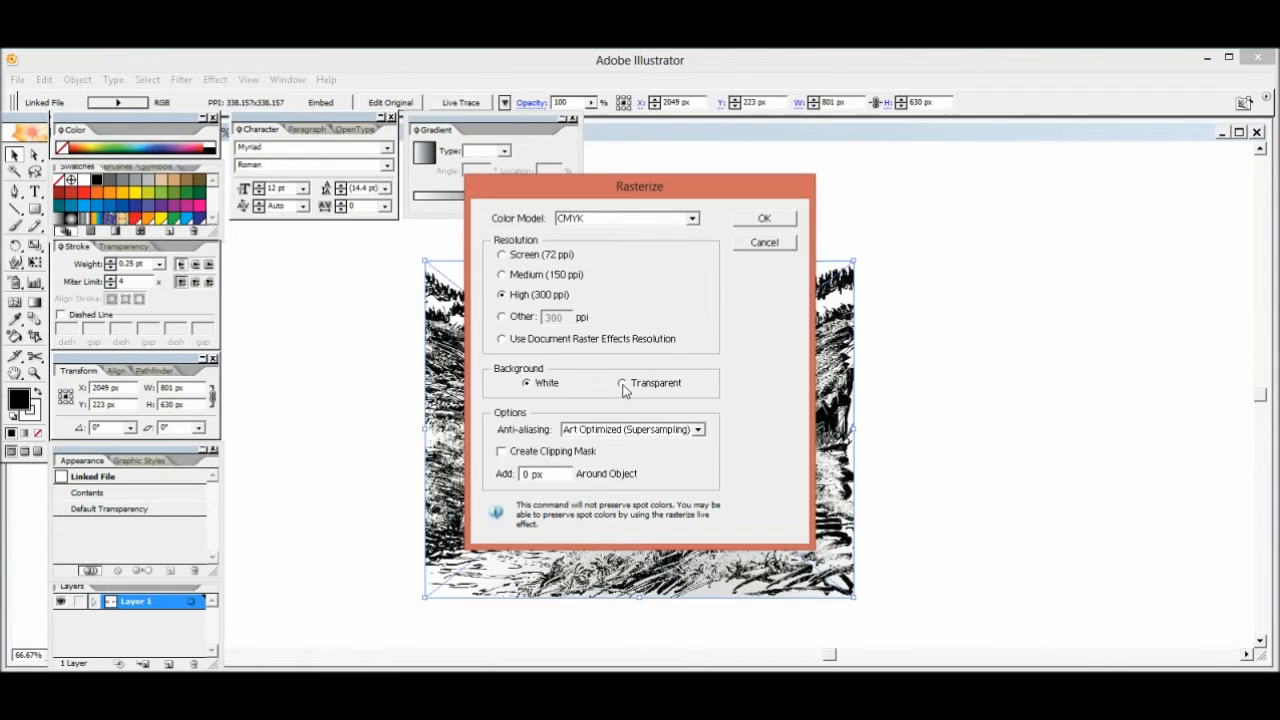
{"action": "left_click", "coordinate": [762, 219]}
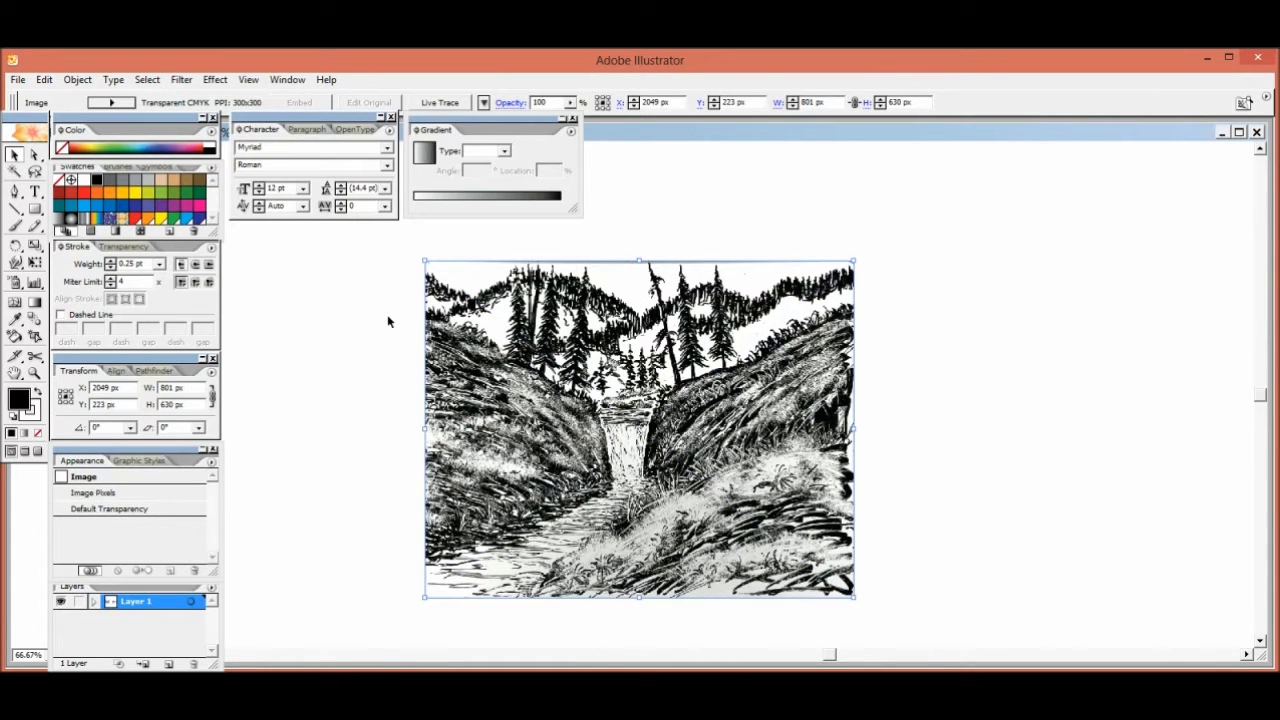
Make and expand a Live Trace of the rasterized drawing, leaving it deselected with the Direct Selection tool active
{"action": "left_click", "coordinate": [72, 82]}
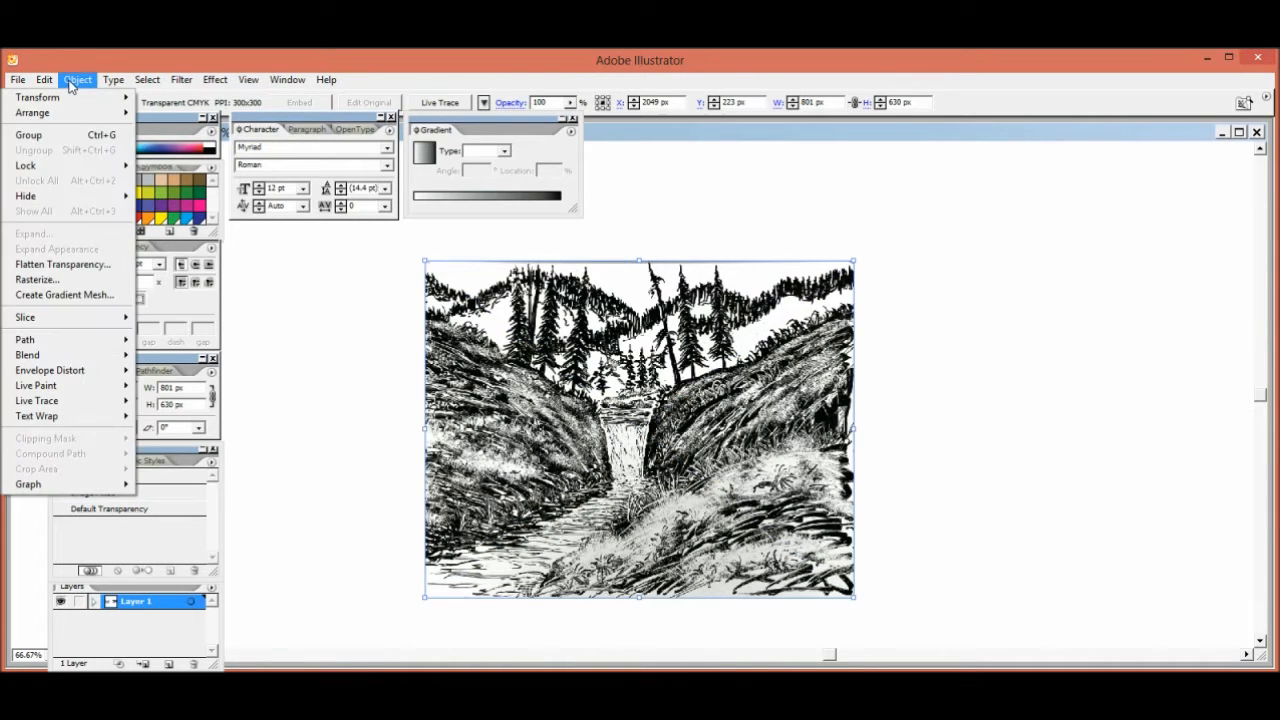
{"action": "mouse_move", "coordinate": [60, 402]}
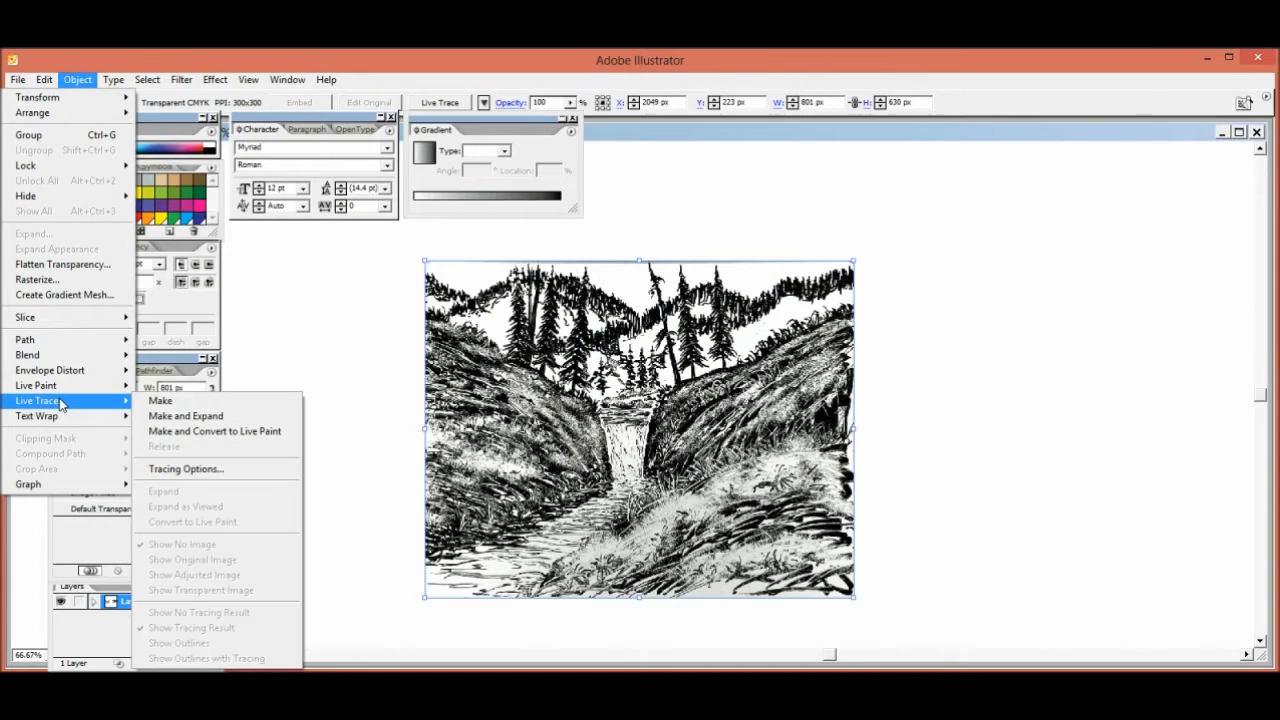
{"action": "left_click", "coordinate": [165, 416]}
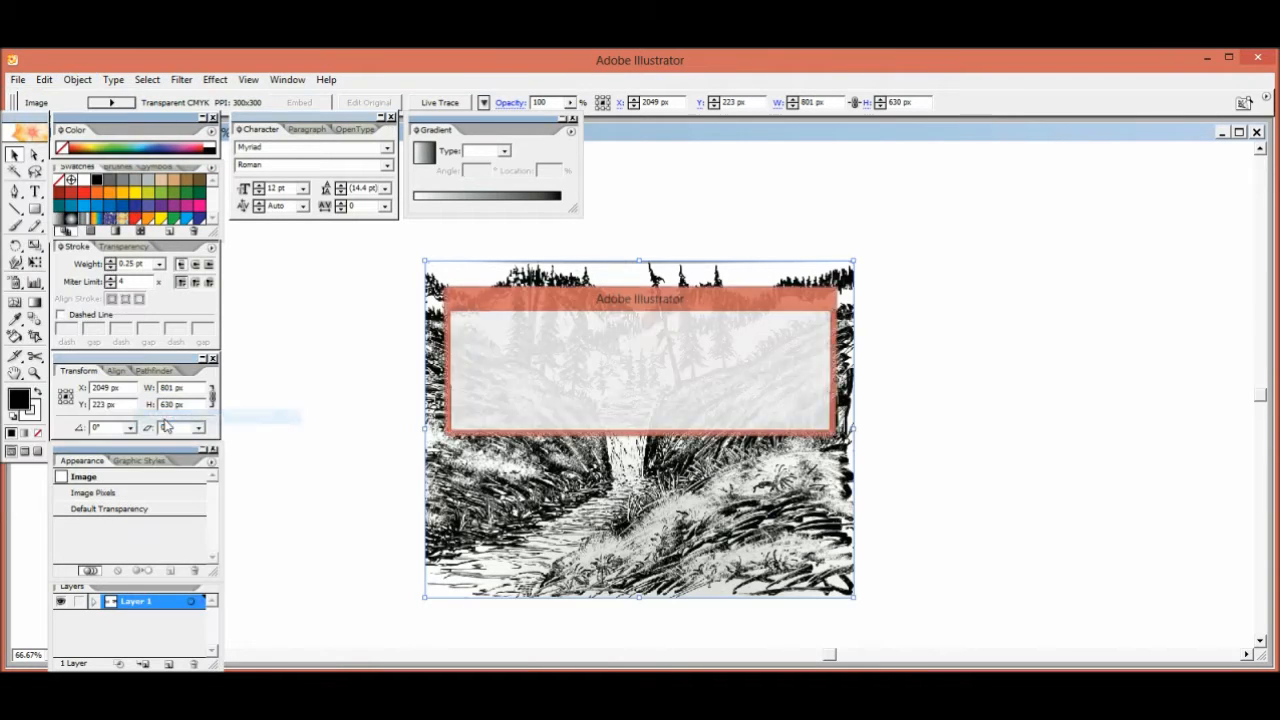
{"action": "left_click", "coordinate": [711, 408]}
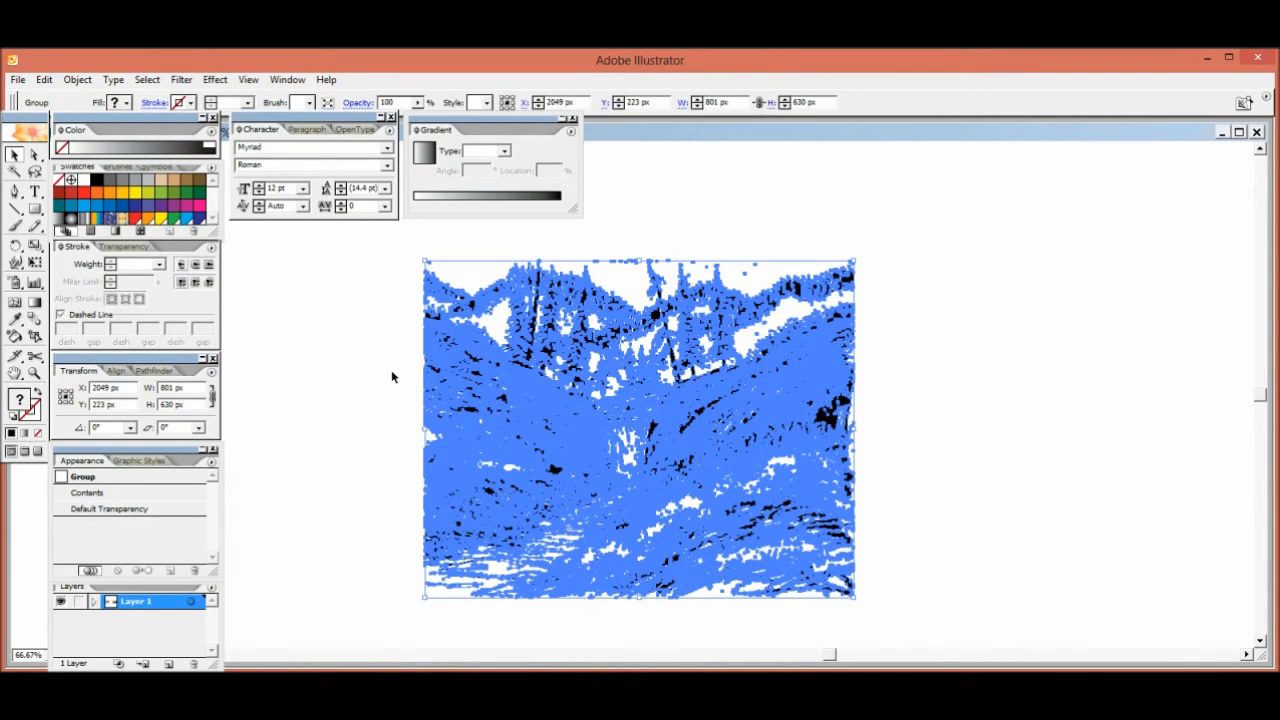
{"action": "left_click", "coordinate": [389, 287]}
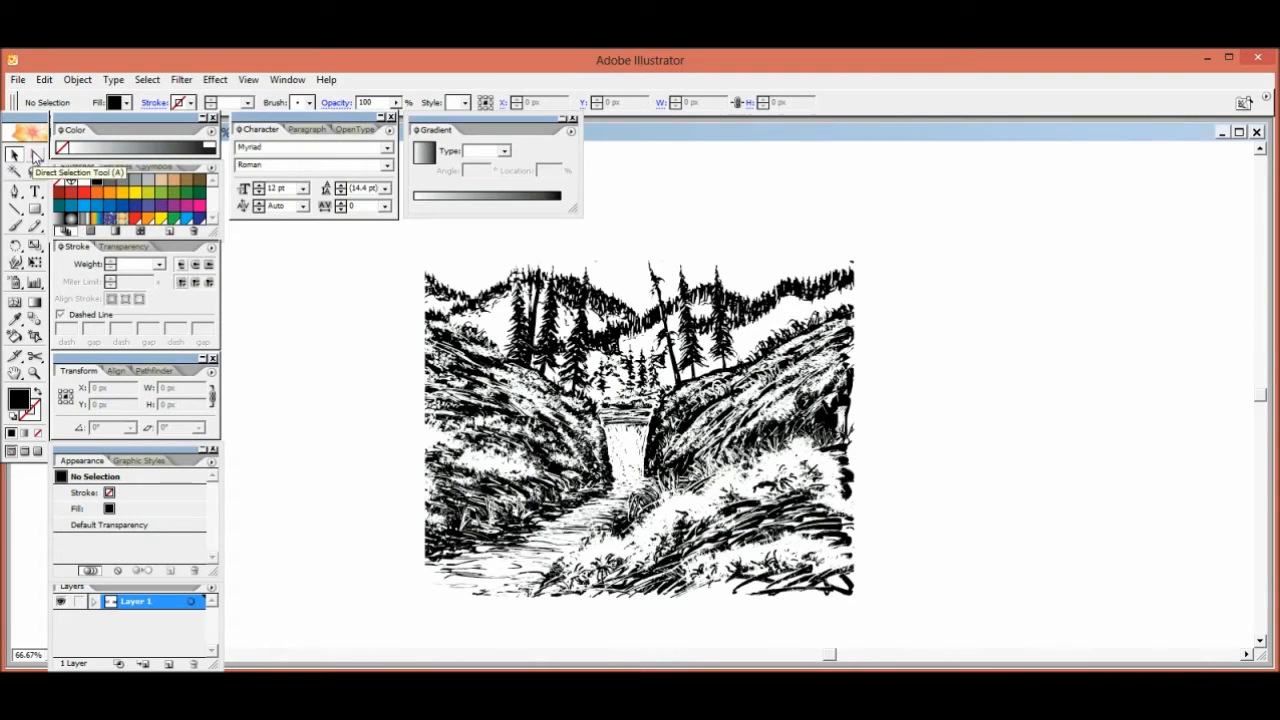
{"action": "key", "text": "a"}
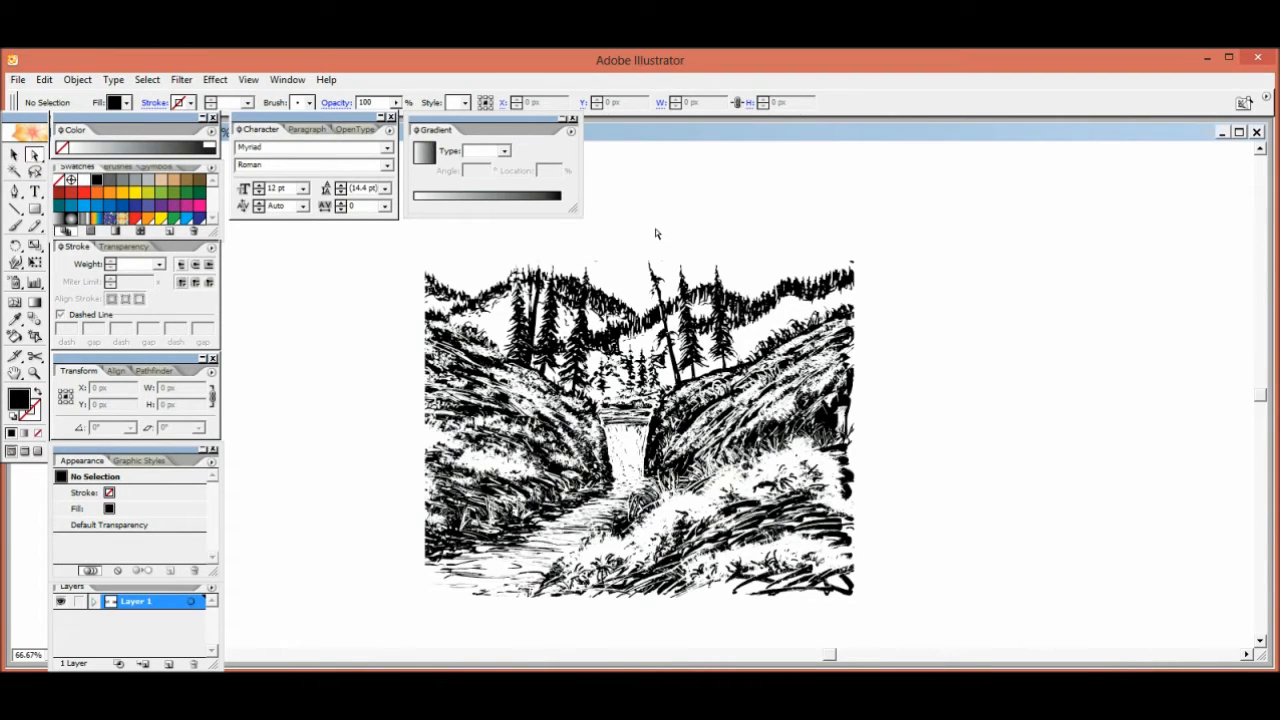
{"action": "left_click", "coordinate": [638, 287]}
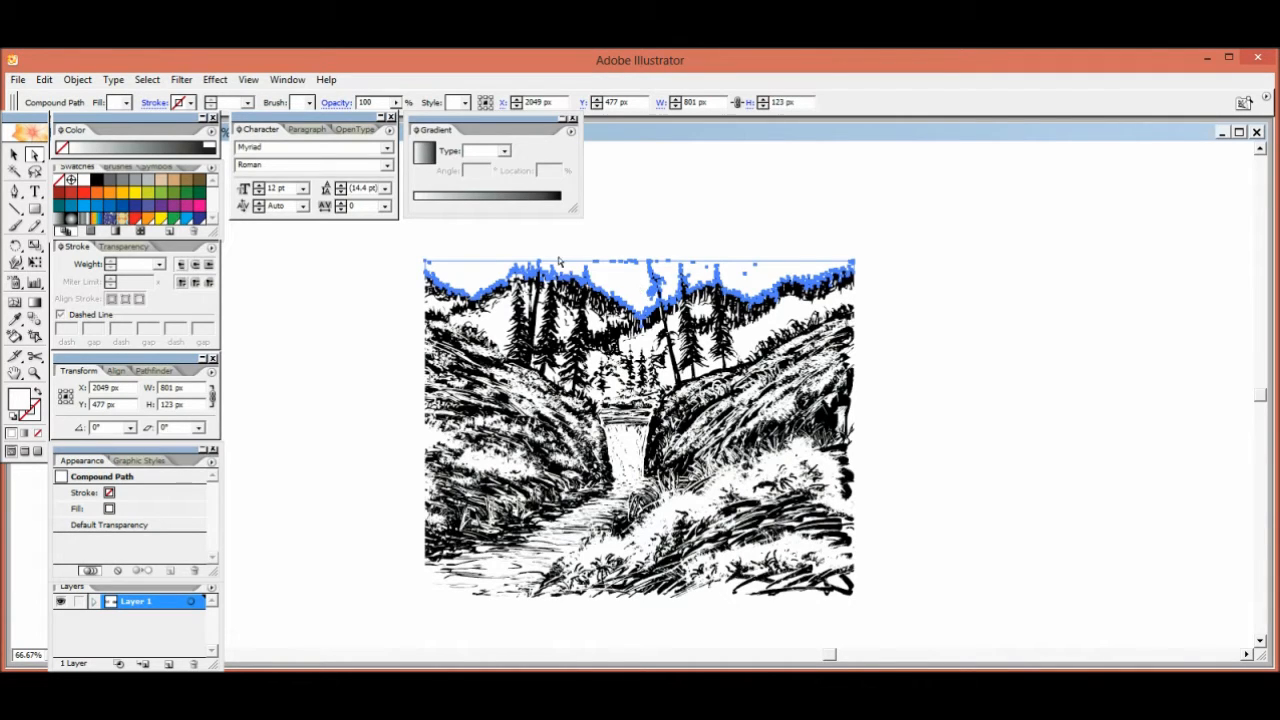
{"action": "left_click", "coordinate": [145, 82]}
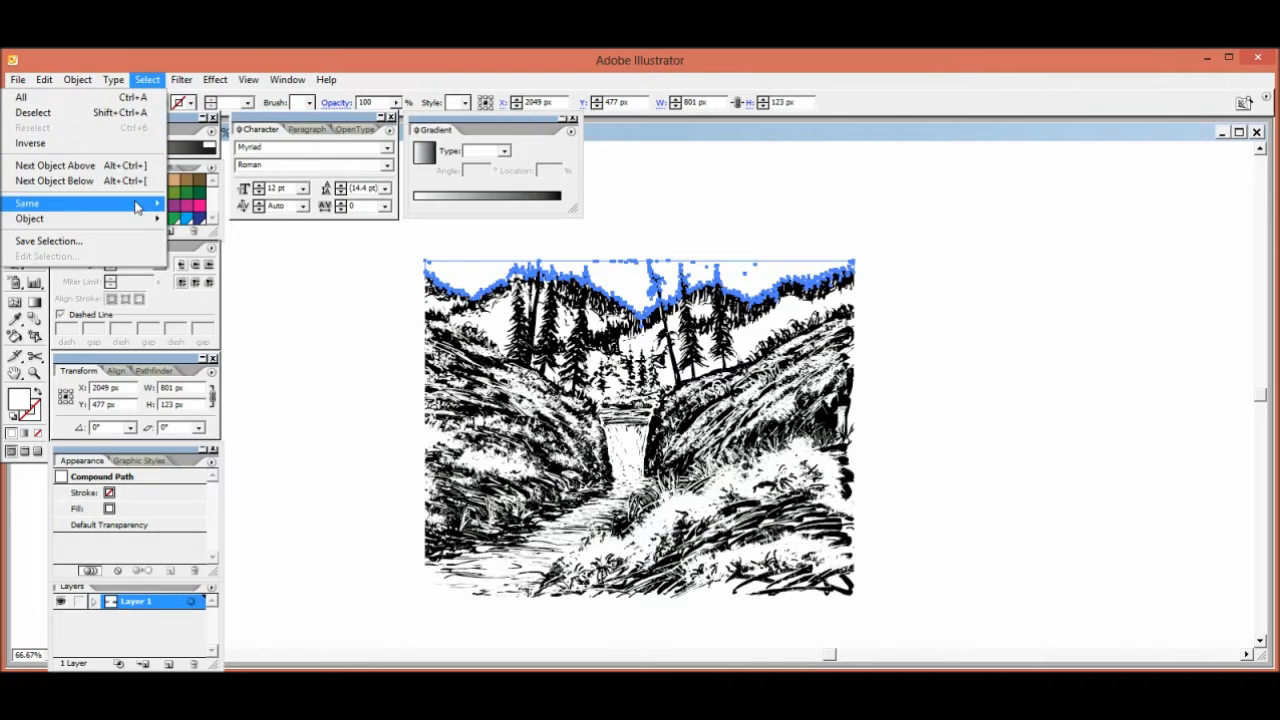
{"action": "left_click", "coordinate": [365, 358]}
{"action": "left_click", "coordinate": [366, 359]}
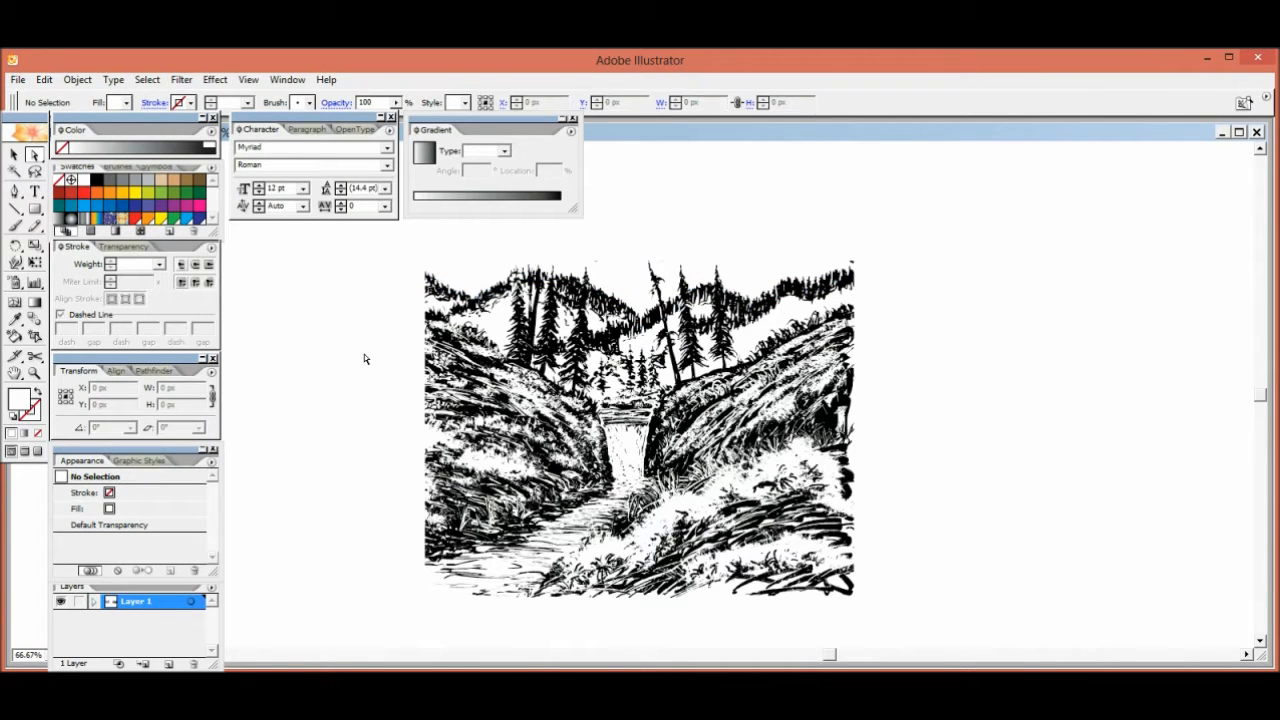
Select the other traced copy of the drawing that lies on the artboard and lock it
{"action": "key", "text": "ctrl+minus"}
{"action": "key", "text": "ctrl+minus"}
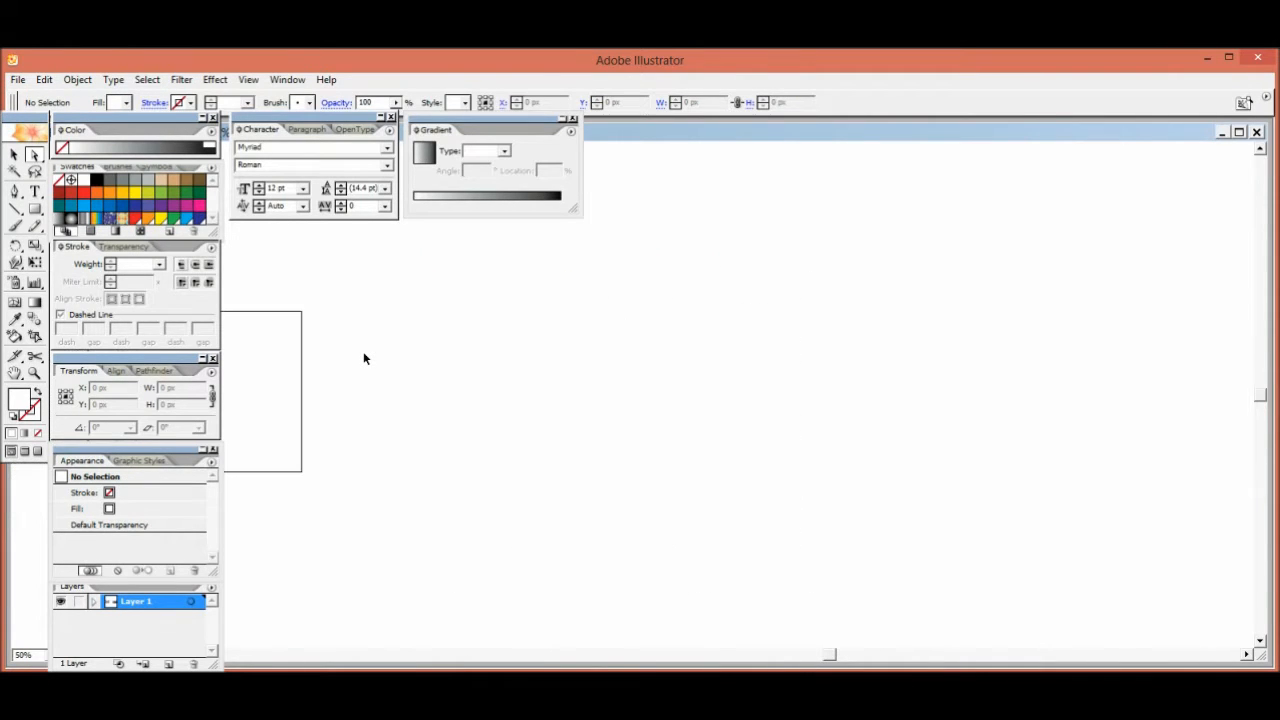
{"action": "left_click_drag", "start_coordinate": [349, 340], "coordinate": [651, 320]}
{"action": "left_click_drag", "start_coordinate": [327, 248], "coordinate": [671, 480]}
{"action": "left_click", "coordinate": [81, 81]}
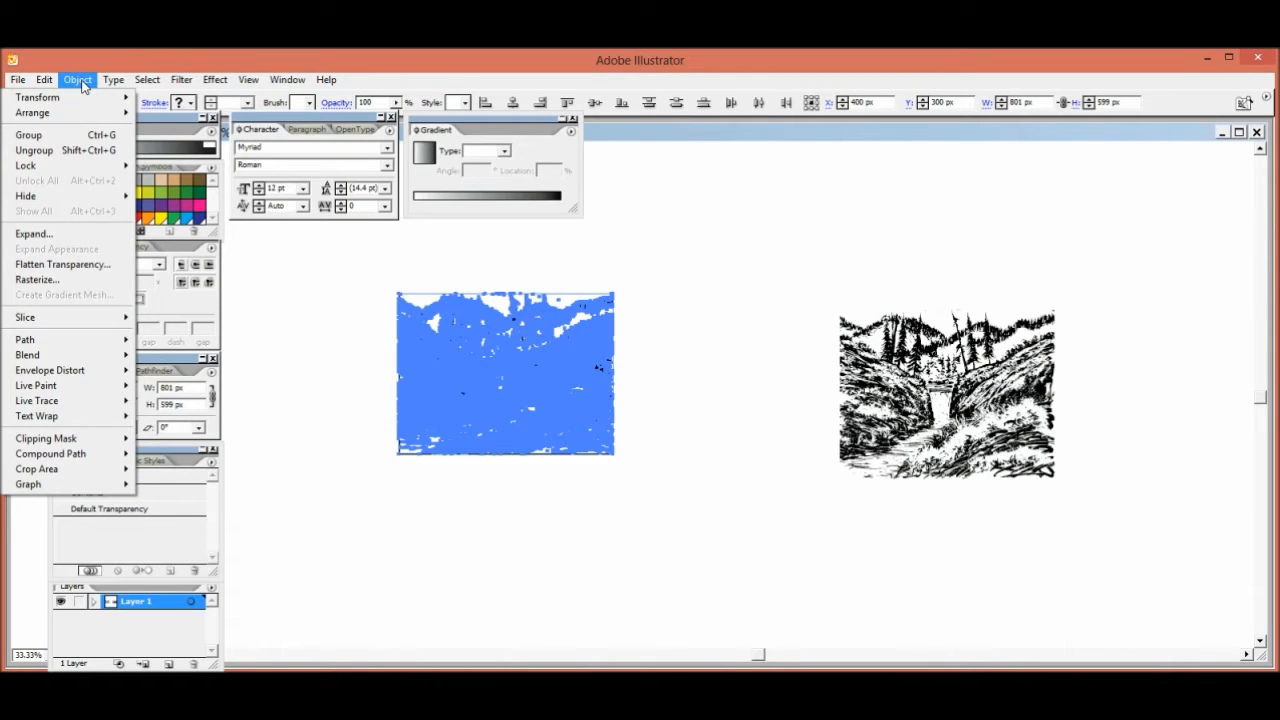
{"action": "mouse_move", "coordinate": [60, 168]}
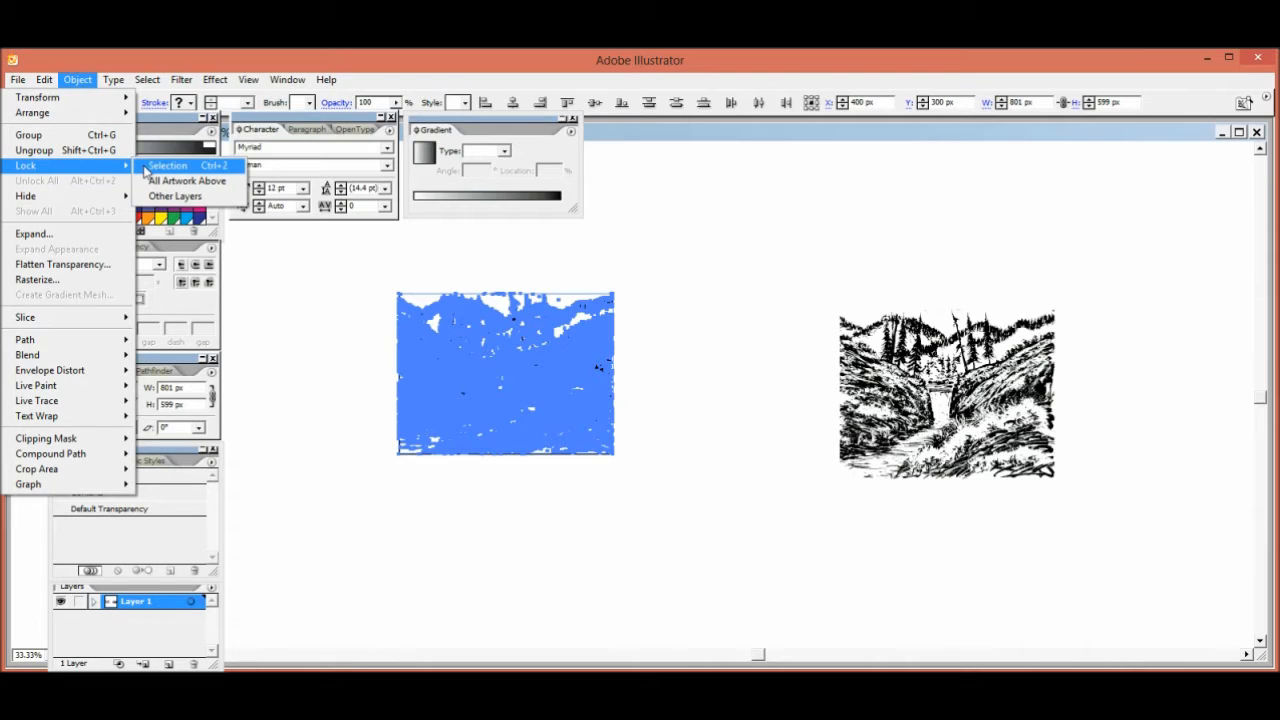
{"action": "left_click", "coordinate": [166, 166]}
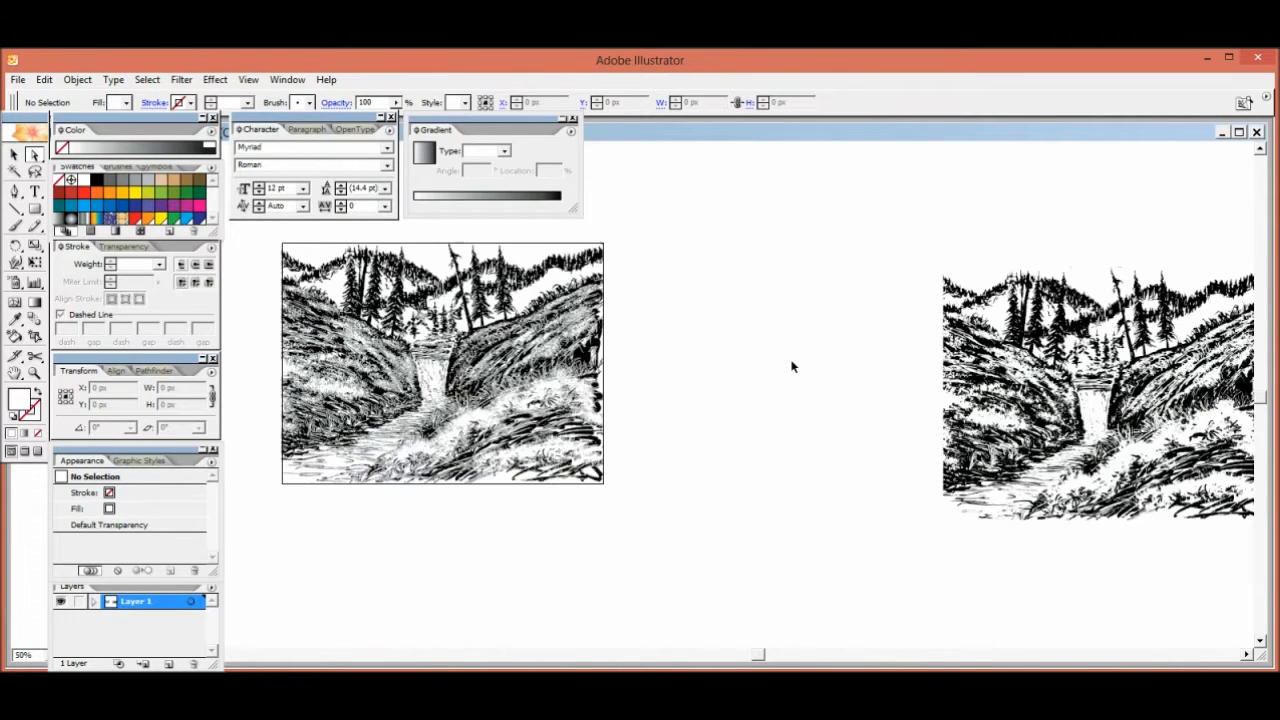
Select all white shapes of the unlocked tracing by matching fill color and recolor them with the yellow-orange swatch
{"action": "key", "text": "ctrl+plus"}
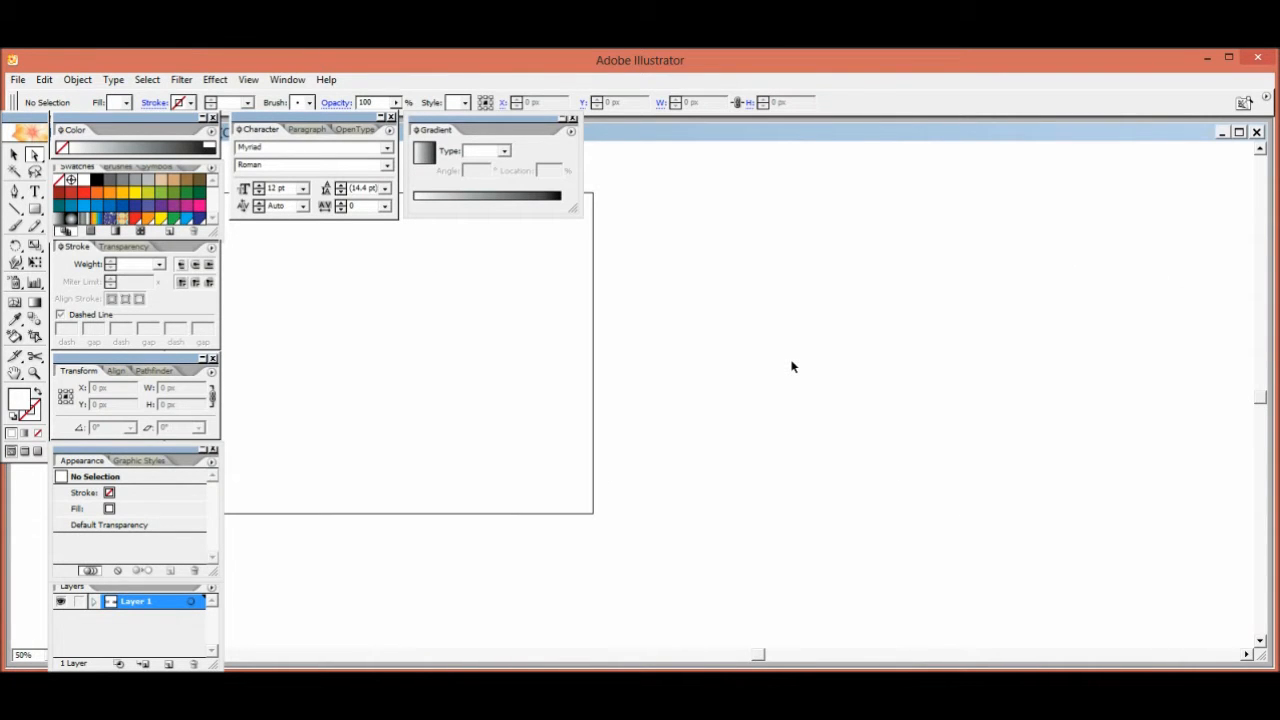
{"action": "left_click_drag", "start_coordinate": [966, 370], "coordinate": [397, 377]}
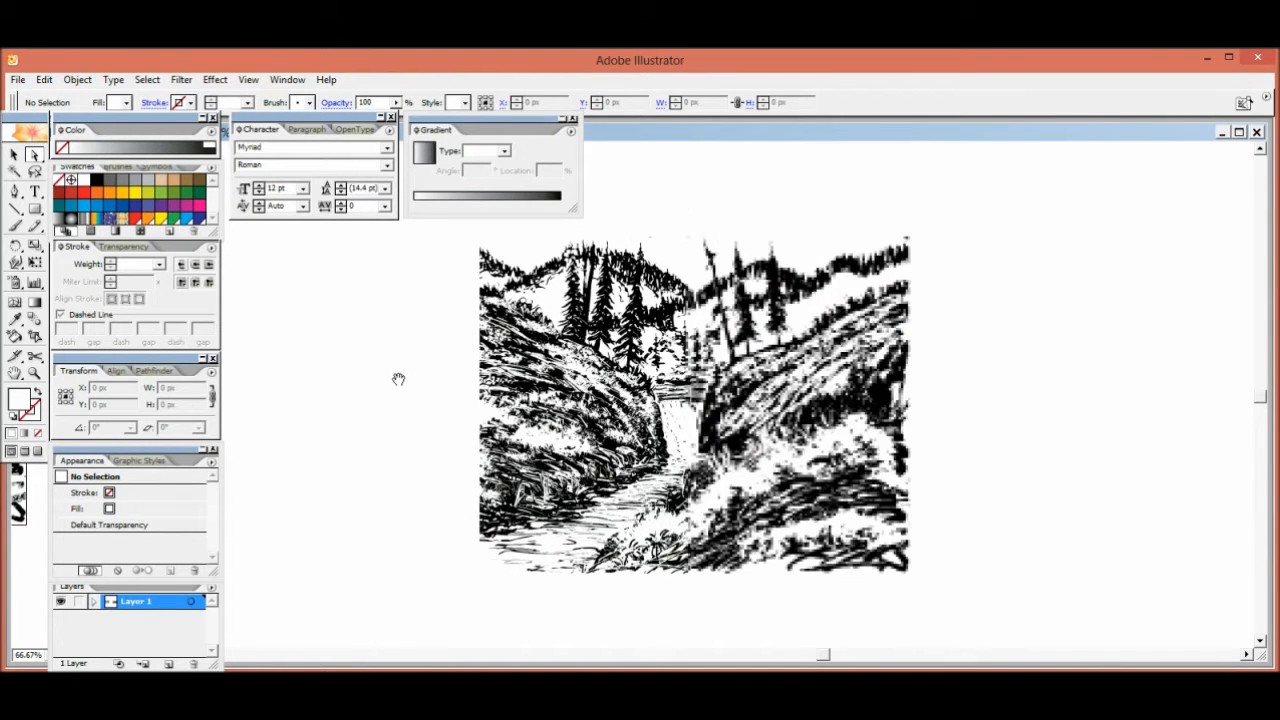
{"action": "left_click", "coordinate": [673, 259]}
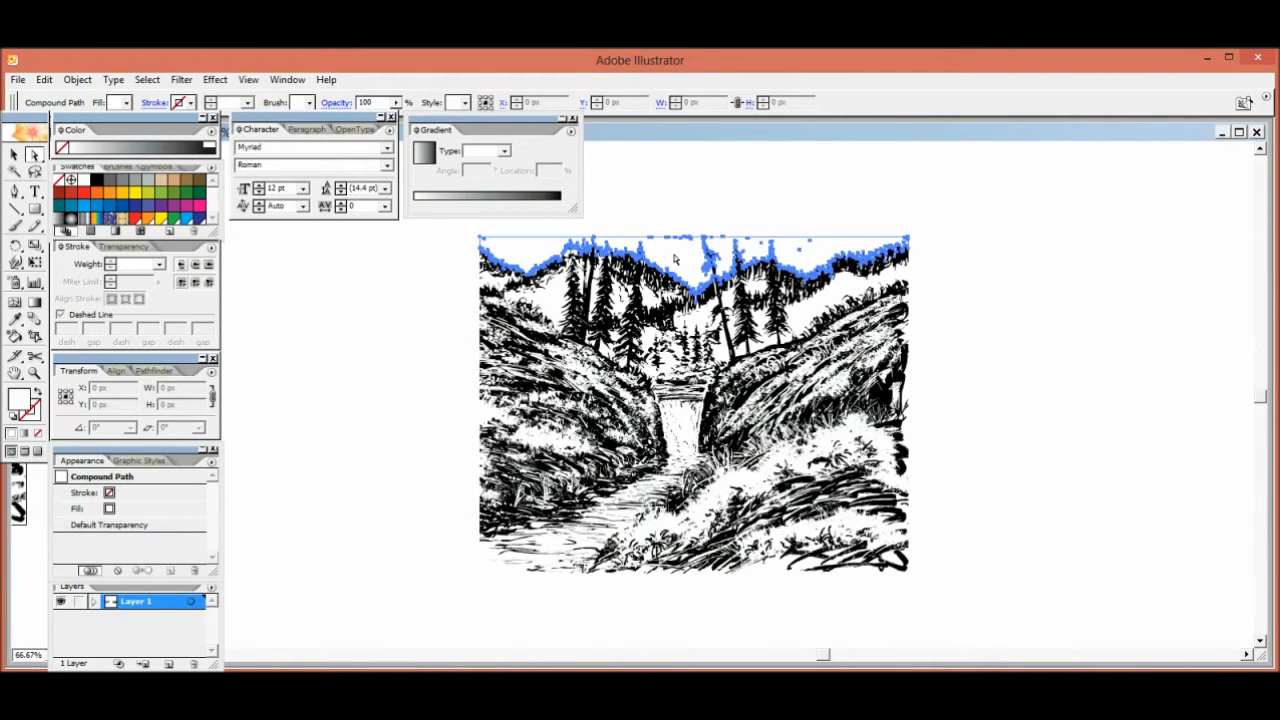
{"action": "left_click", "coordinate": [150, 82]}
{"action": "mouse_move", "coordinate": [128, 208]}
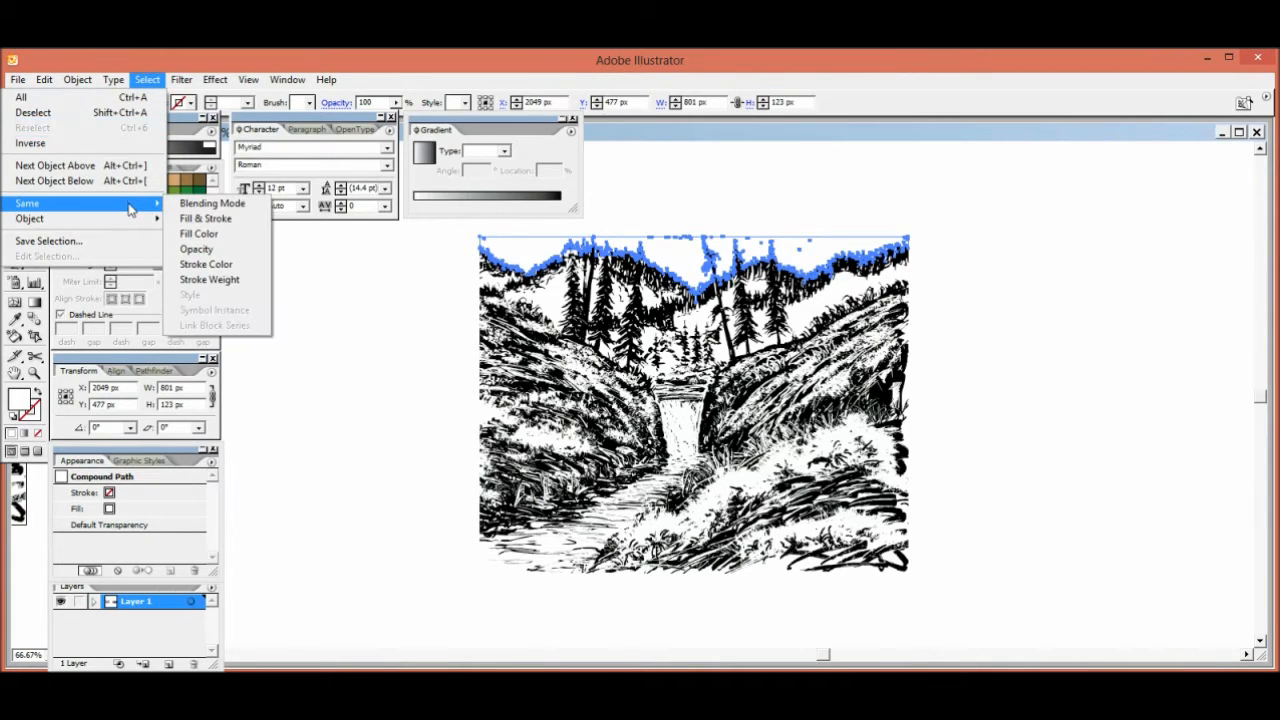
{"action": "left_click", "coordinate": [192, 233]}
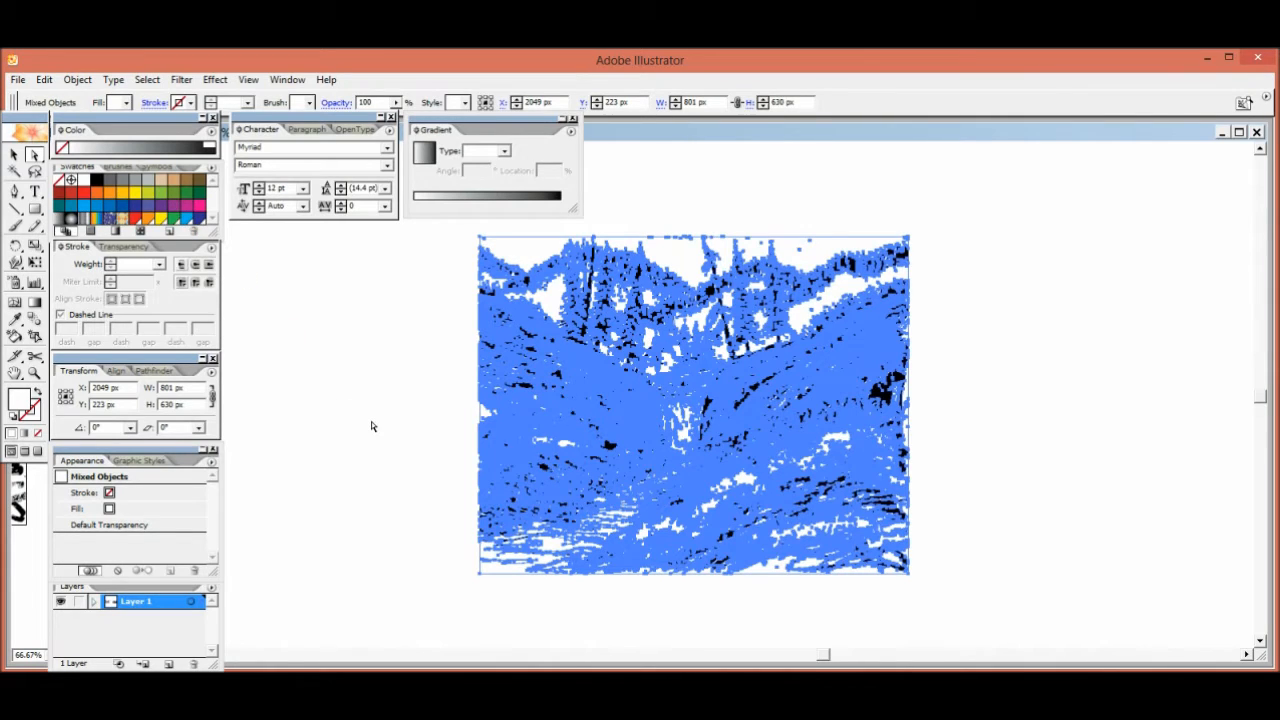
{"action": "left_click", "coordinate": [120, 195]}
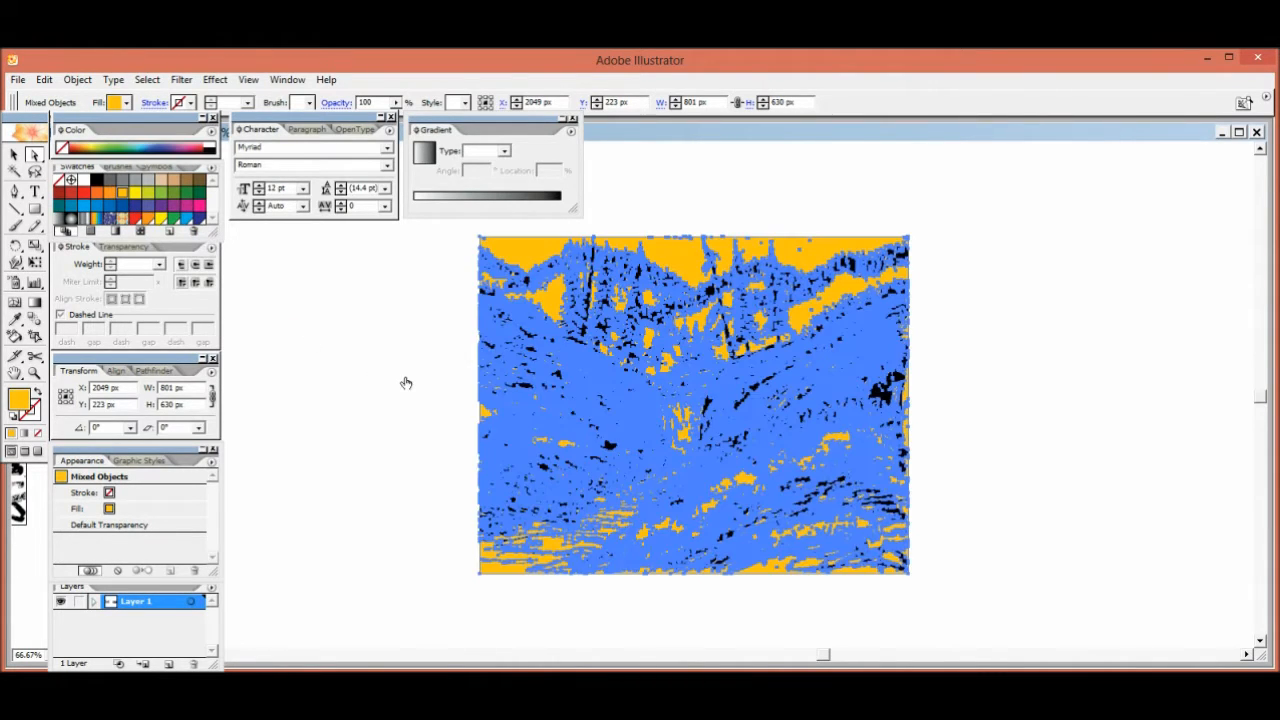
{"action": "left_click", "coordinate": [414, 391]}
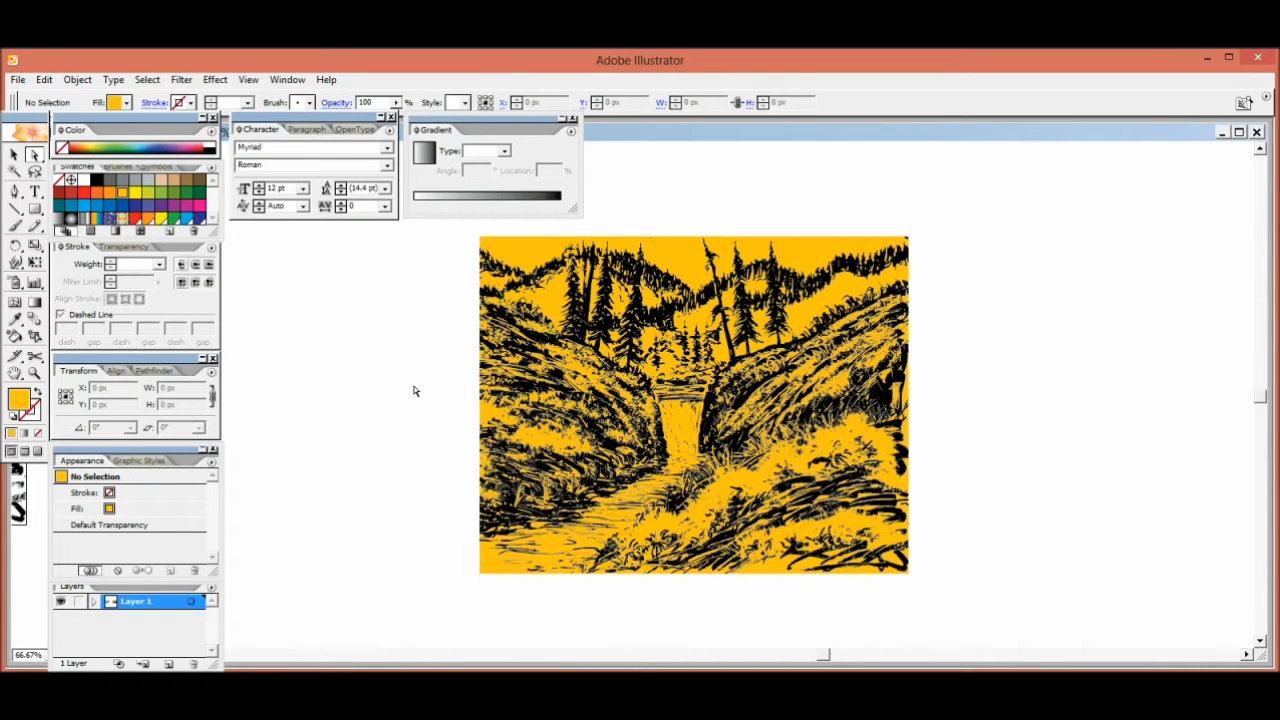
Select the sky shape together with every shape sharing its fill color and delete them all
{"action": "left_click", "coordinate": [523, 249]}
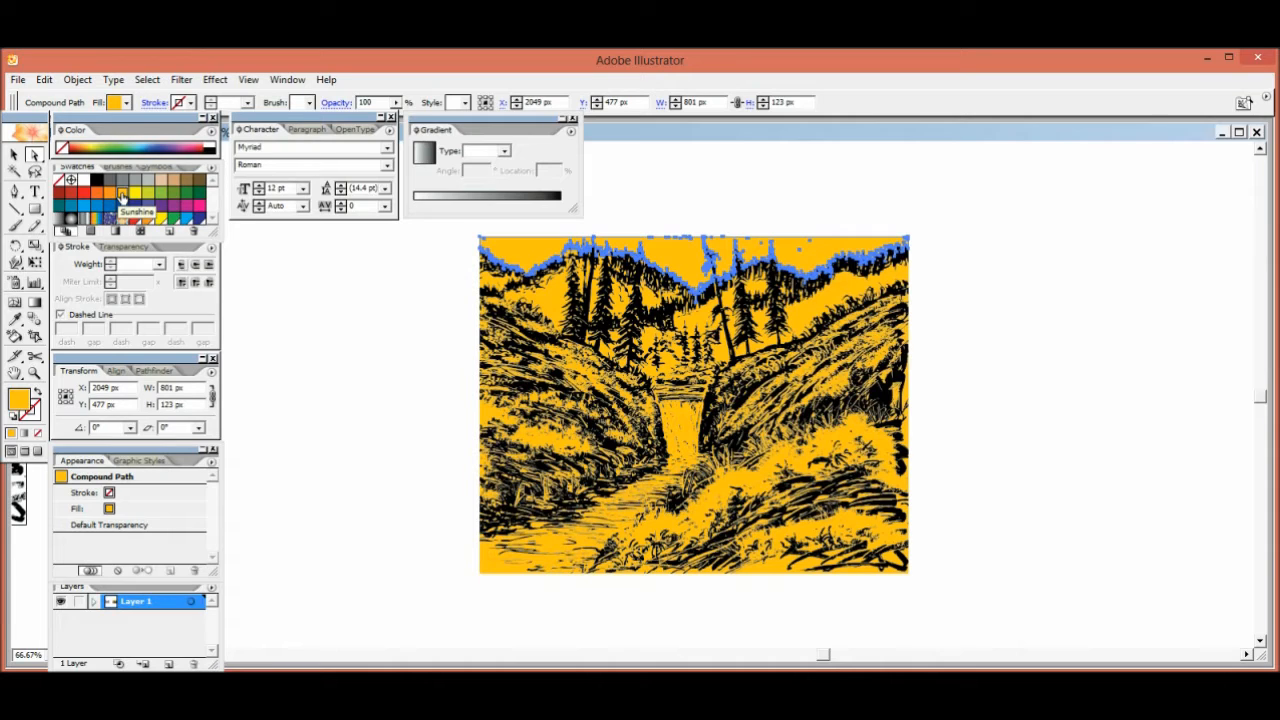
{"action": "left_click", "coordinate": [150, 82]}
{"action": "mouse_move", "coordinate": [130, 203]}
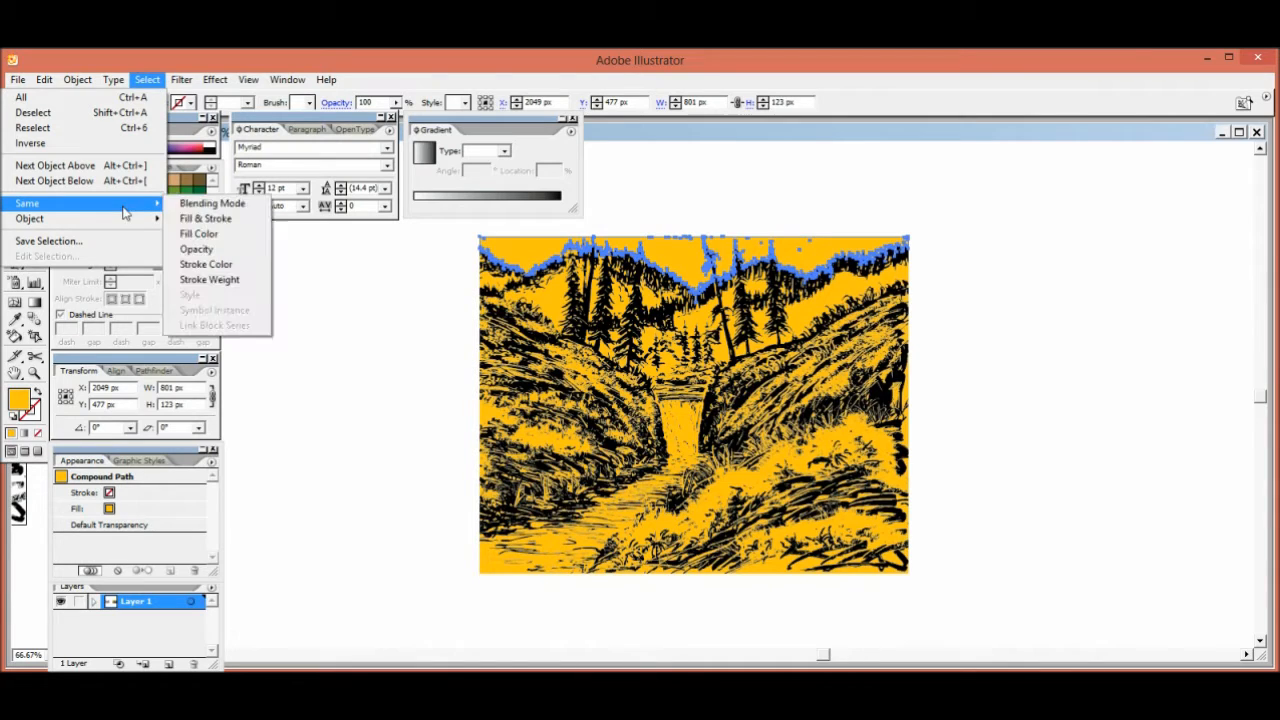
{"action": "left_click", "coordinate": [199, 234]}
{"action": "key", "text": "Delete"}
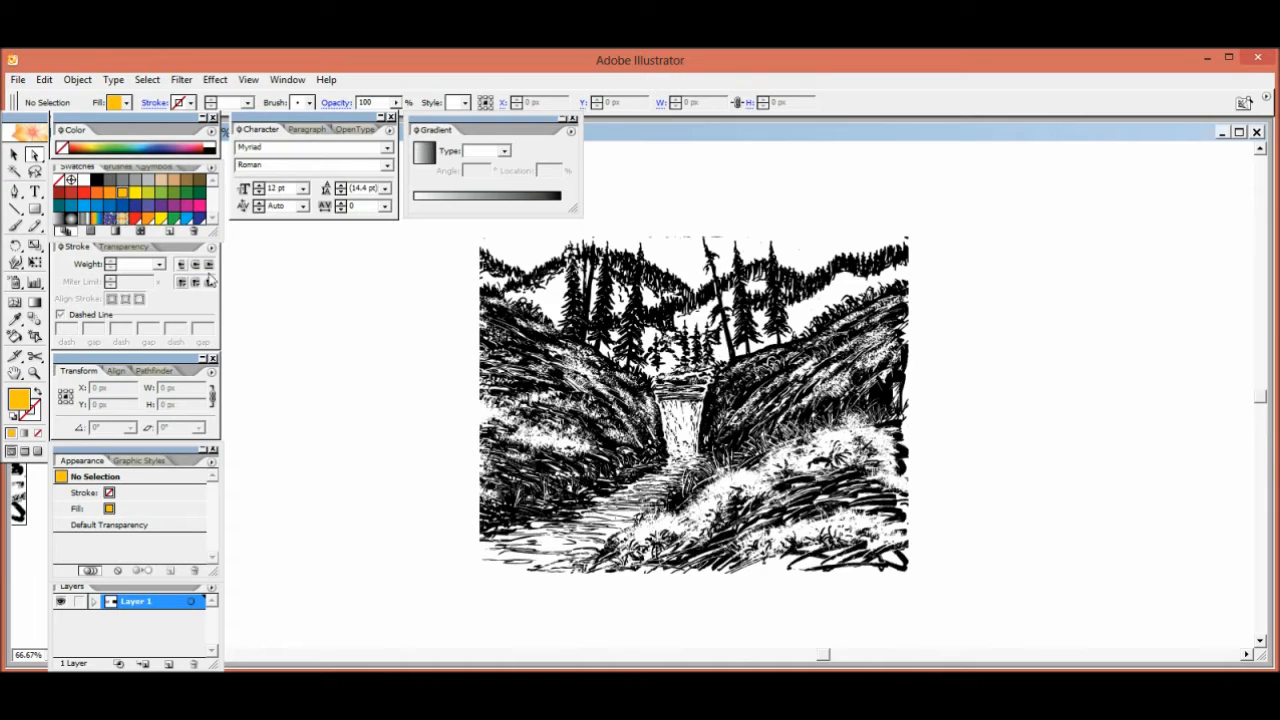
Draw a yellow-orange rectangle about 894 by 205 px across the middle of the drawing and send it to the back
{"action": "left_click", "coordinate": [35, 212]}
{"action": "mouse_move", "coordinate": [449, 333]}
{"action": "left_mouse_down"}
{"action": "mouse_move", "coordinate": [494, 422]}
{"action": "mouse_move", "coordinate": [745, 446]}
{"action": "mouse_move", "coordinate": [928, 442]}
{"action": "left_mouse_up"}
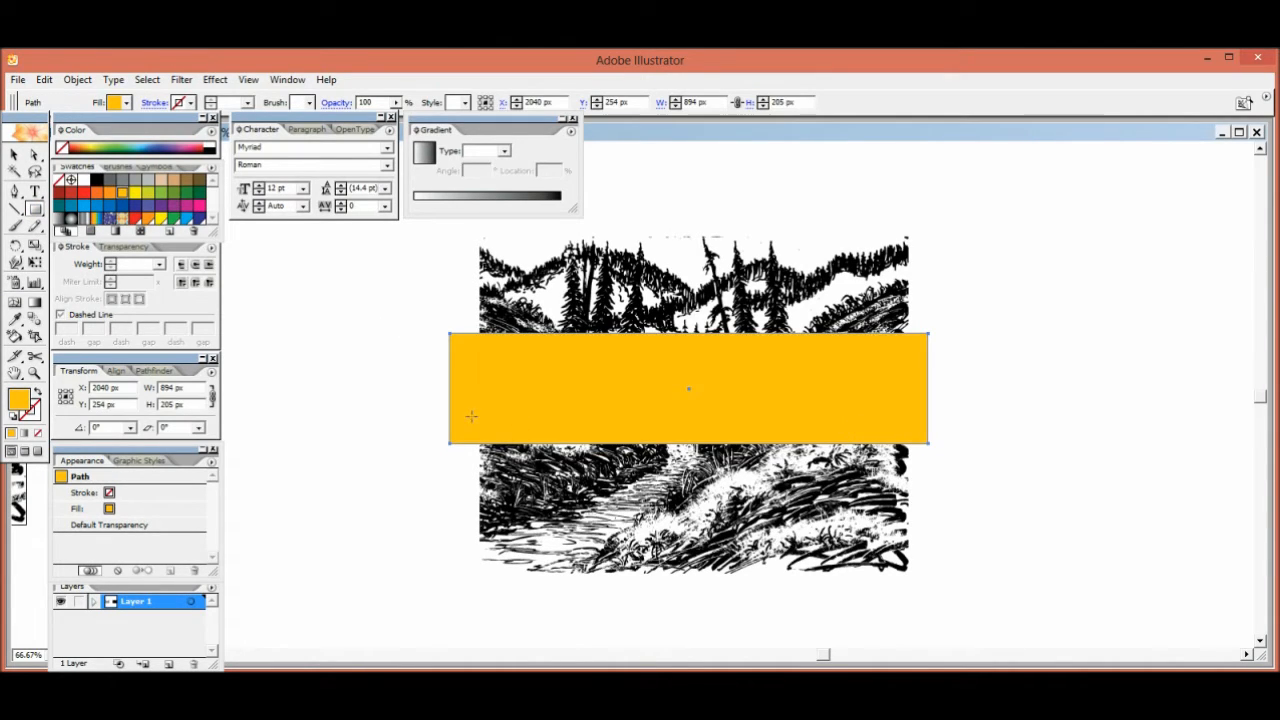
{"action": "key", "text": "ctrl+shift+bracketleft"}
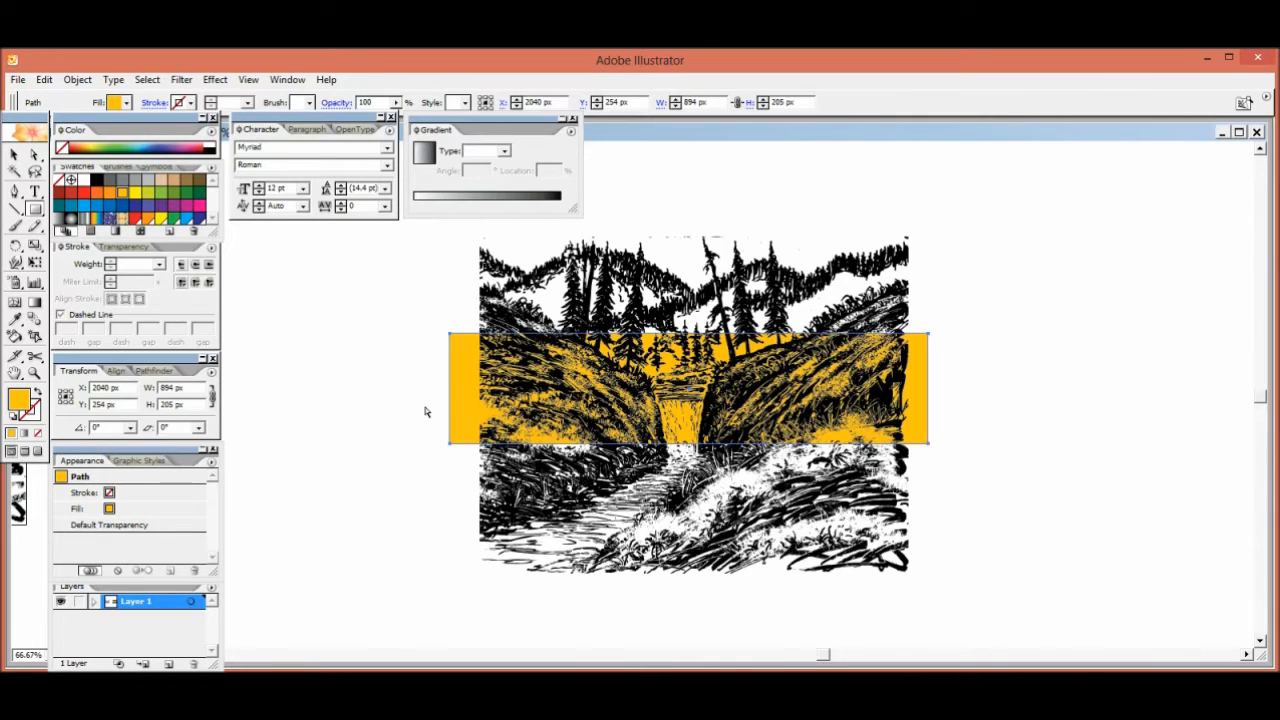
Move the yellow-orange rectangle down behind the lower part of the drawing, then delete it
{"action": "key", "text": "v"}
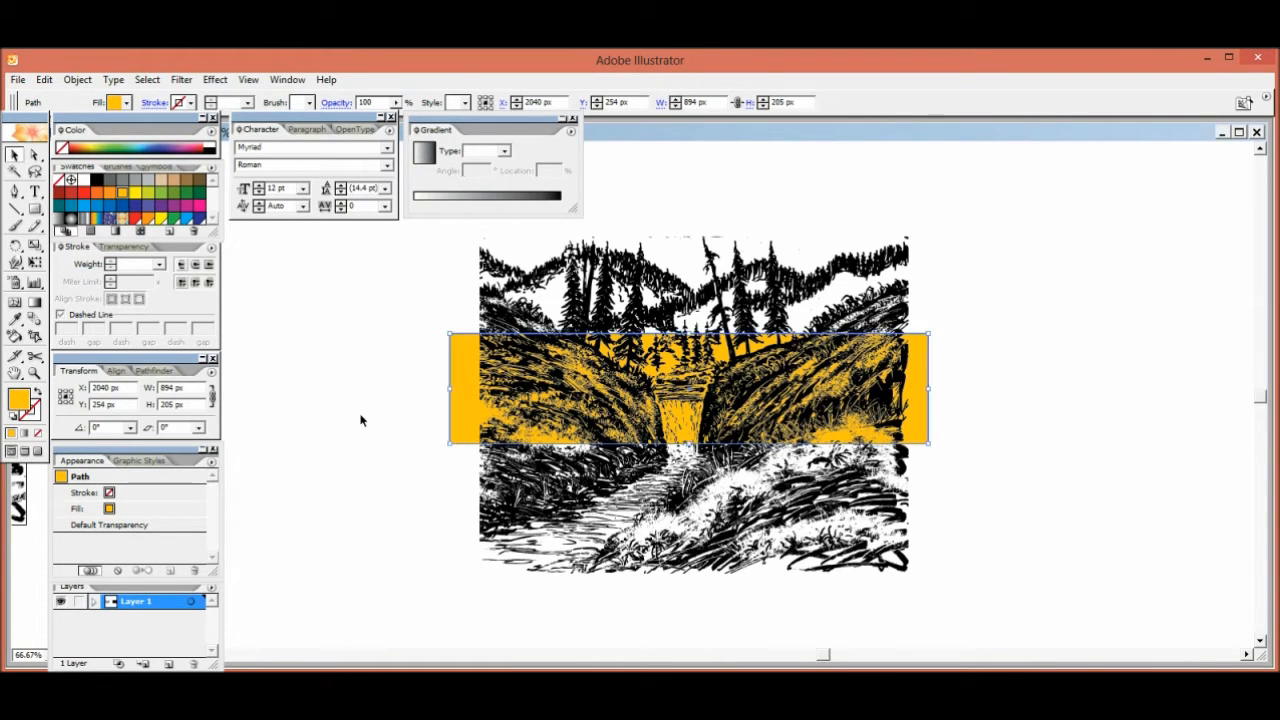
{"action": "left_click", "coordinate": [360, 420]}
{"action": "left_click_drag", "start_coordinate": [475, 375], "coordinate": [451, 469]}
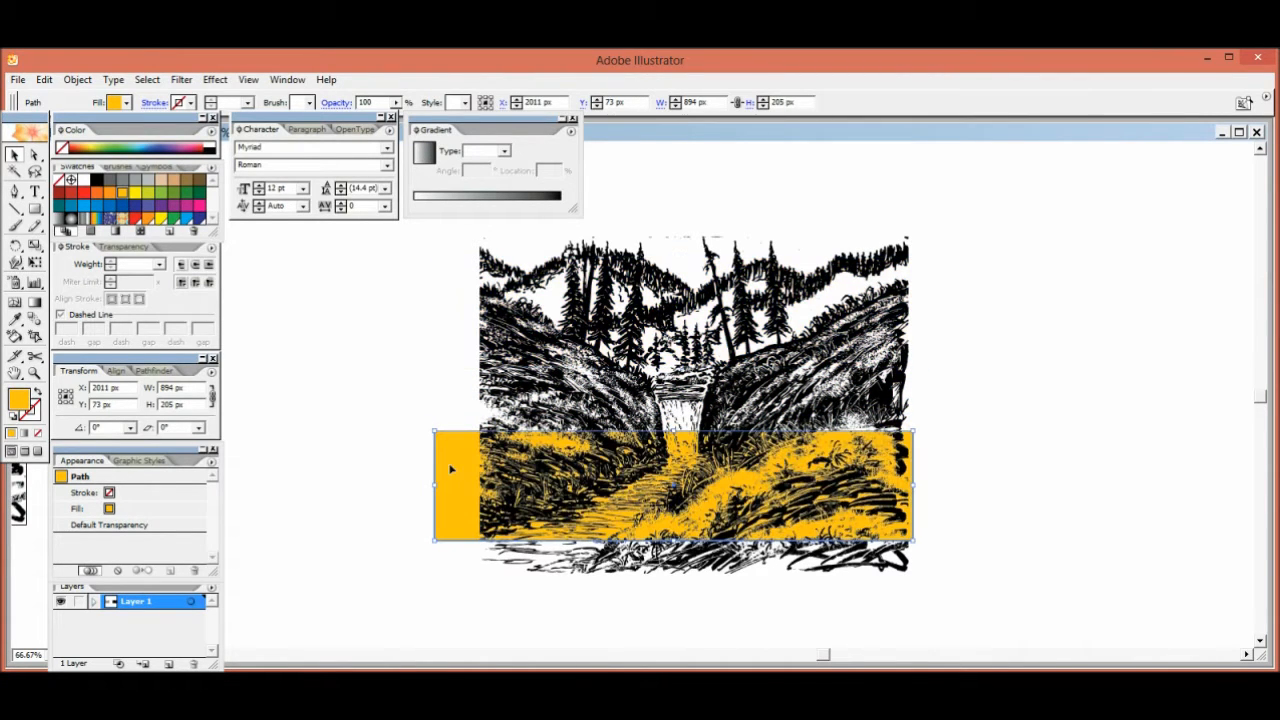
{"action": "key", "text": "Delete"}
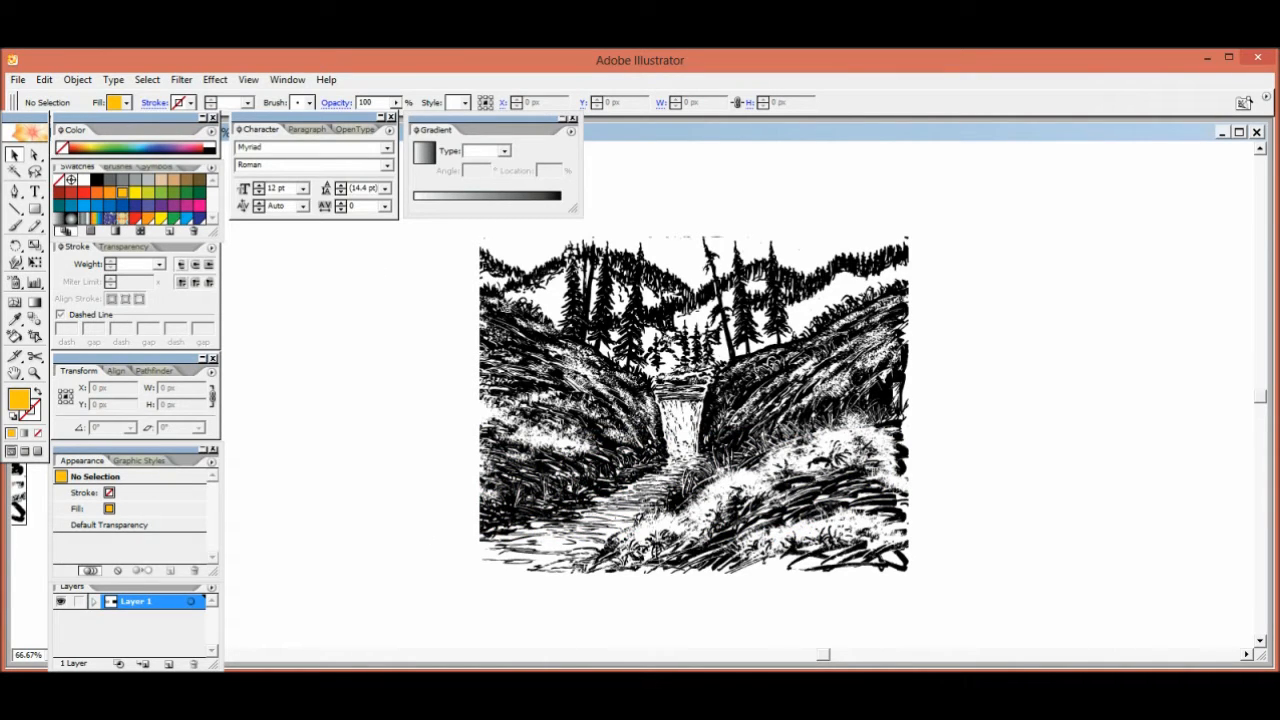
Select all the drawing's black linework by matching fill color and fill it with the default white-to-black linear gradient
{"action": "key", "text": "a"}
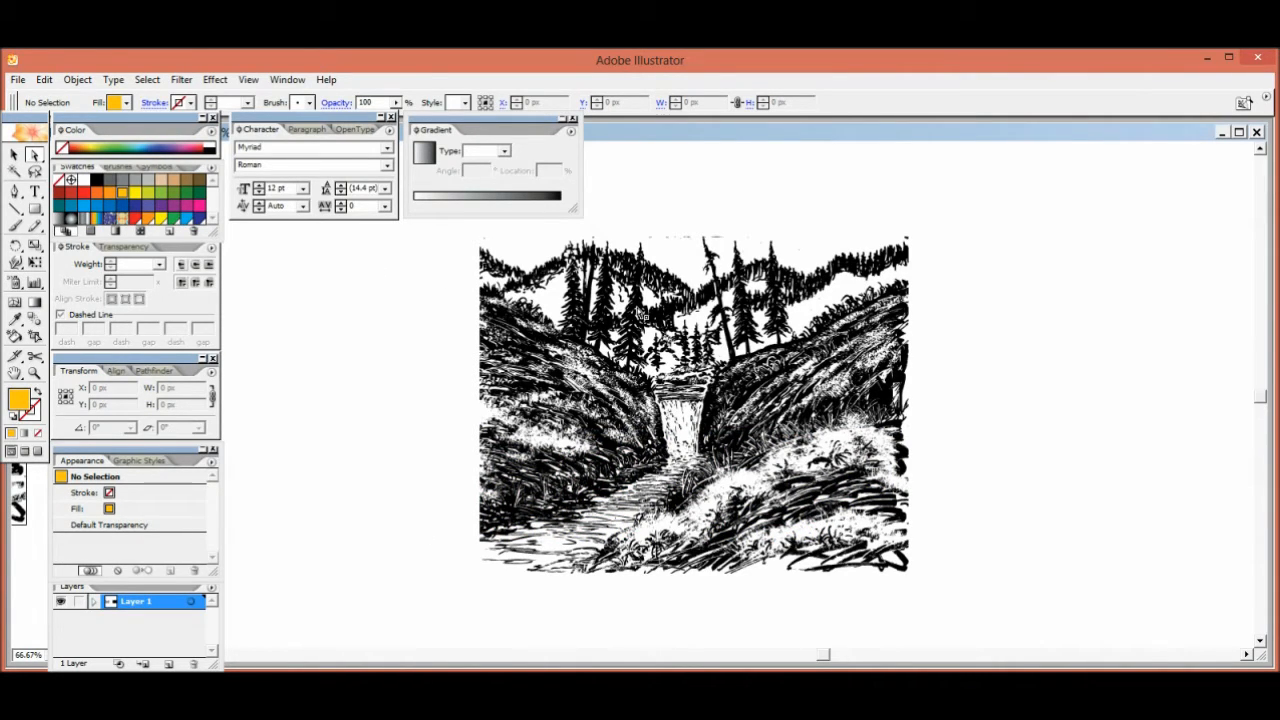
{"action": "left_click", "coordinate": [537, 283]}
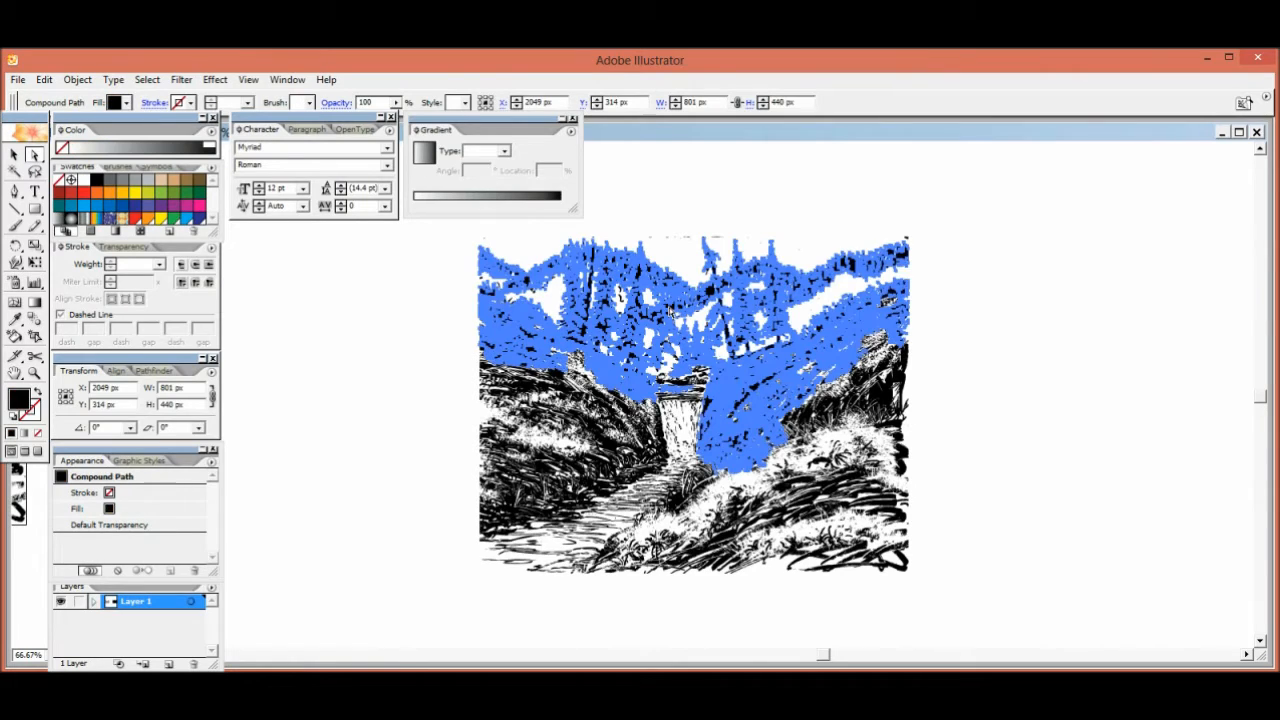
{"action": "left_click", "coordinate": [147, 79]}
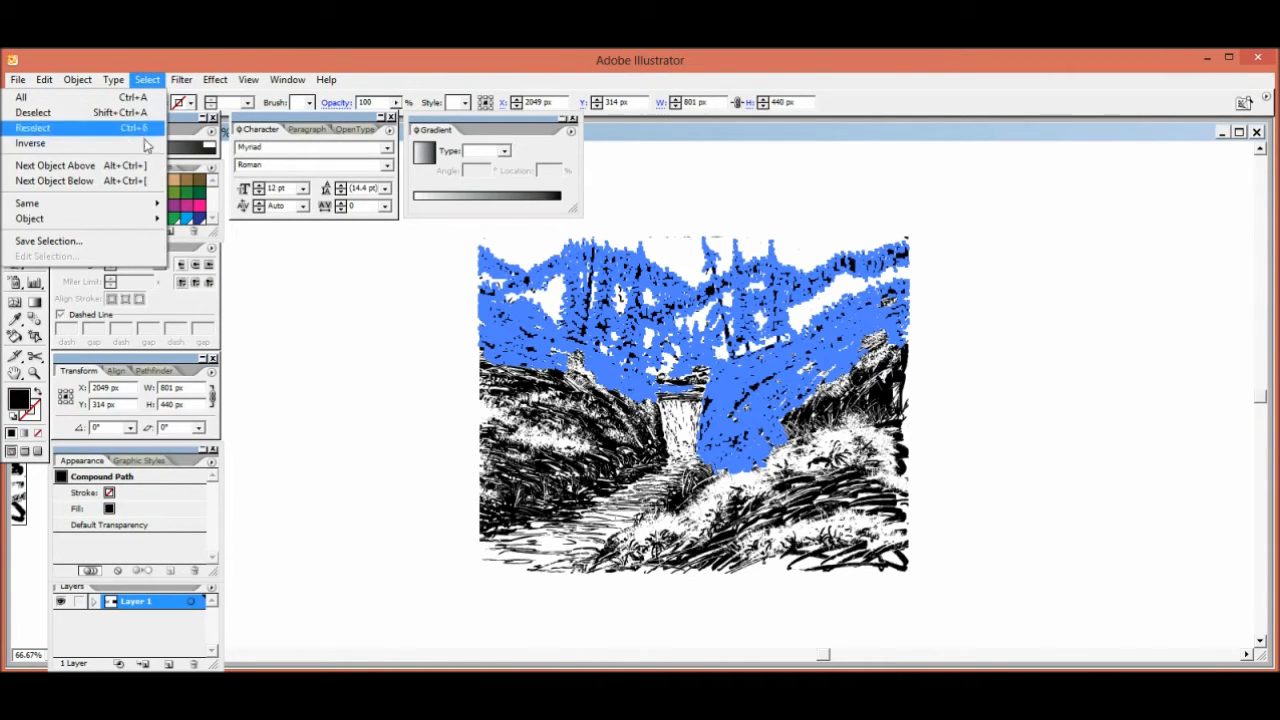
{"action": "mouse_move", "coordinate": [152, 213]}
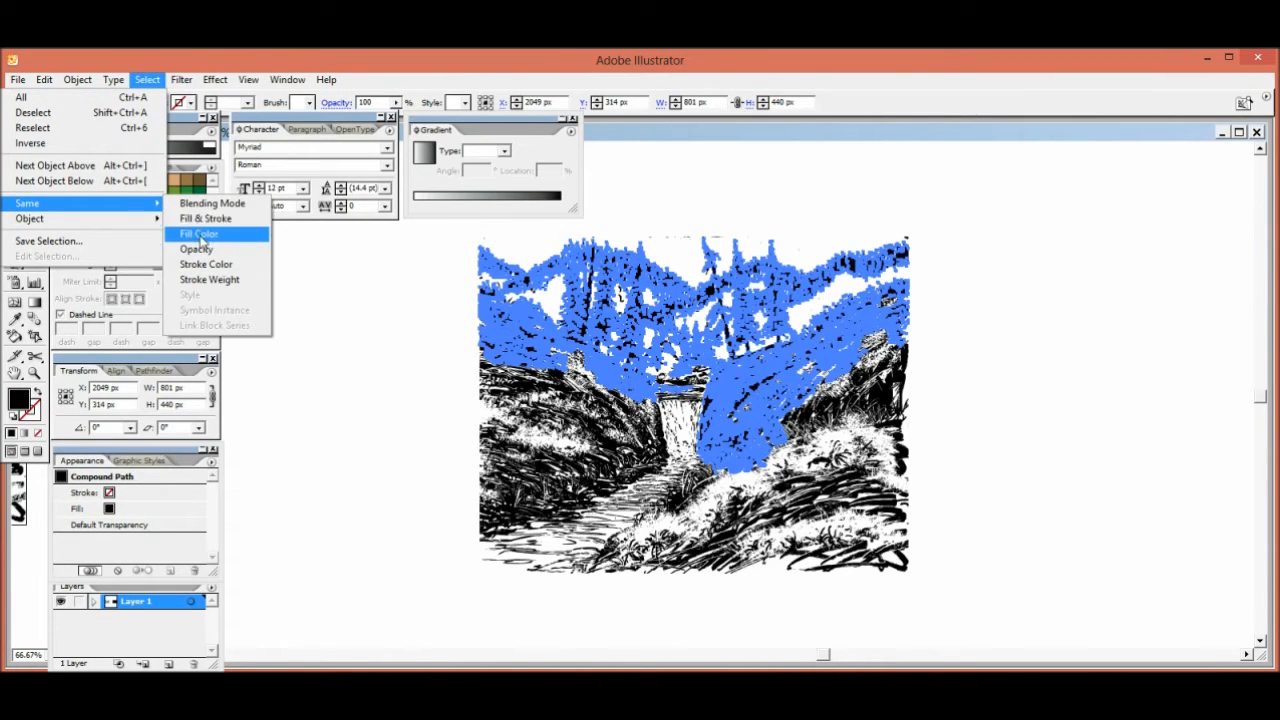
{"action": "left_click", "coordinate": [199, 233]}
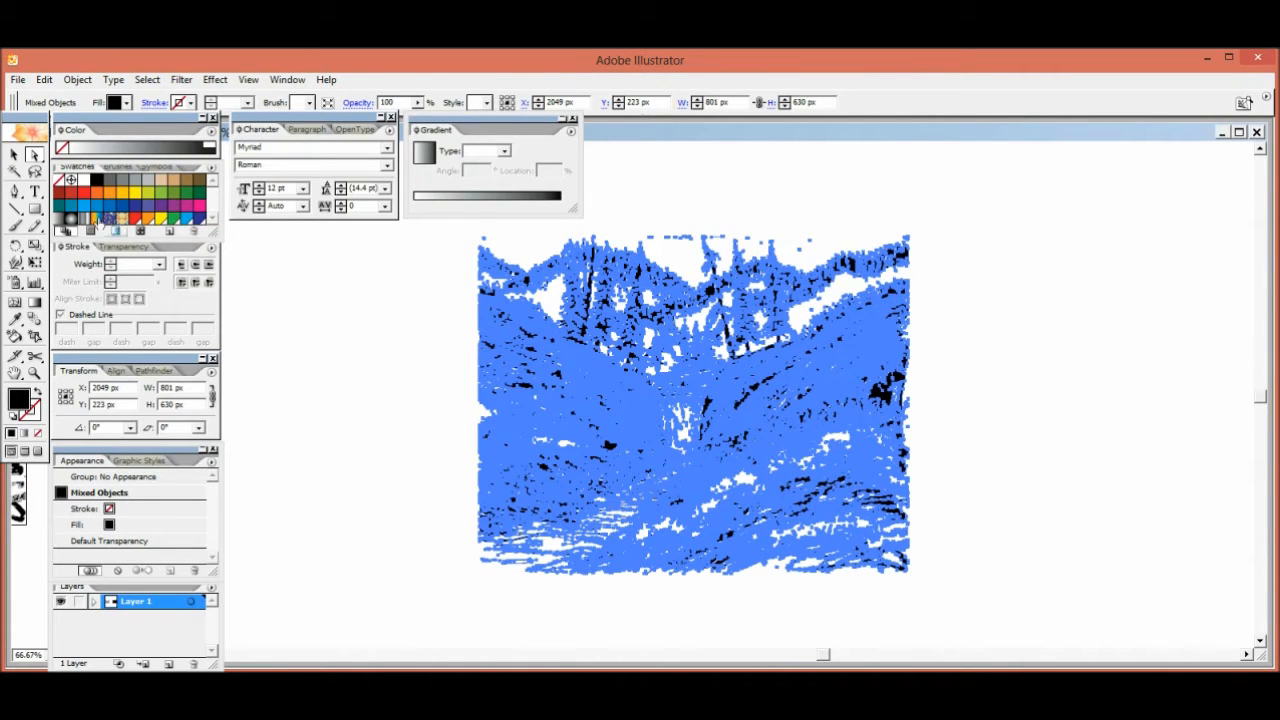
{"action": "left_click", "coordinate": [24, 435]}
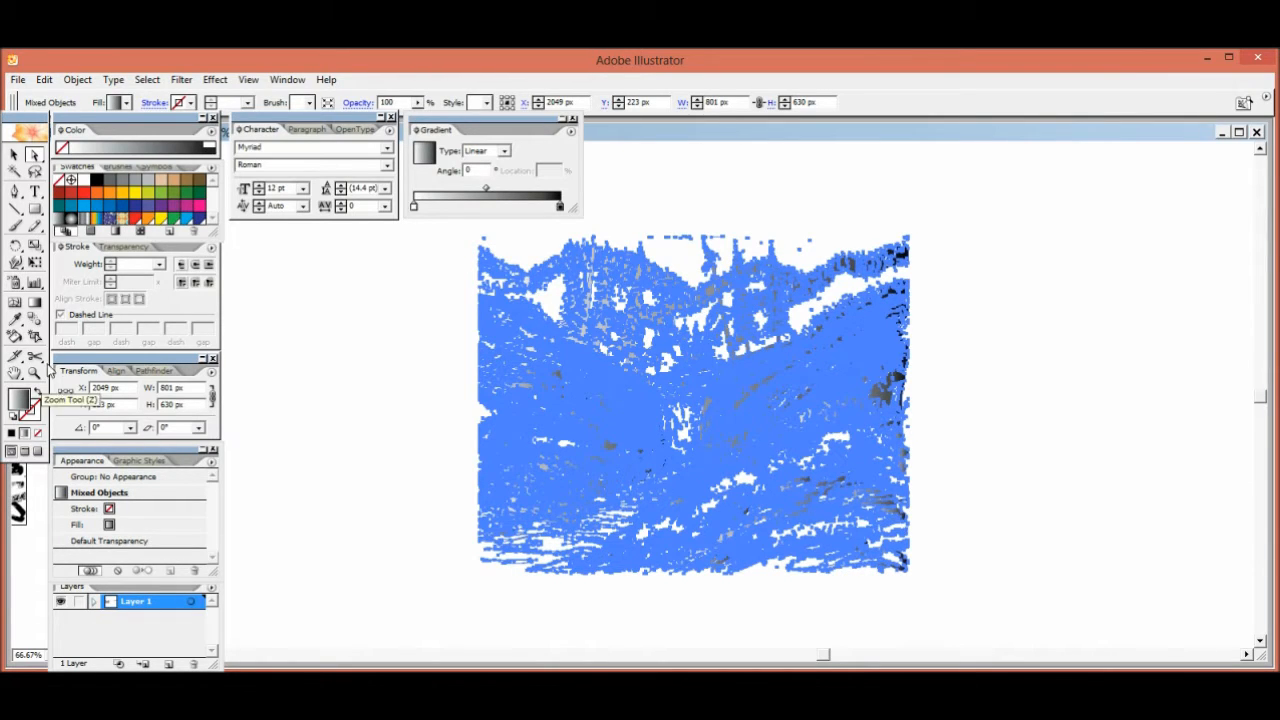
Run the linear gradient vertically across the whole drawing with the Gradient tool, light above and dark below
{"action": "left_click", "coordinate": [35, 303]}
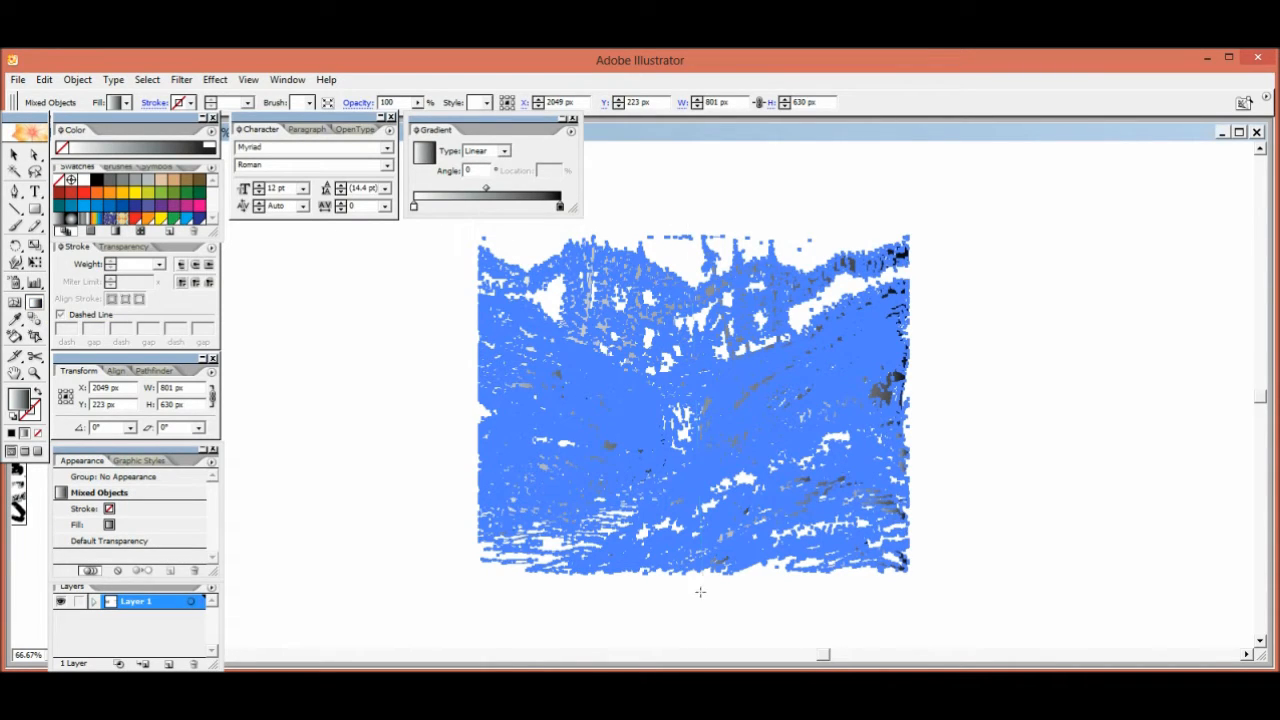
{"action": "left_click_drag", "start_coordinate": [692, 589], "coordinate": [692, 589]}
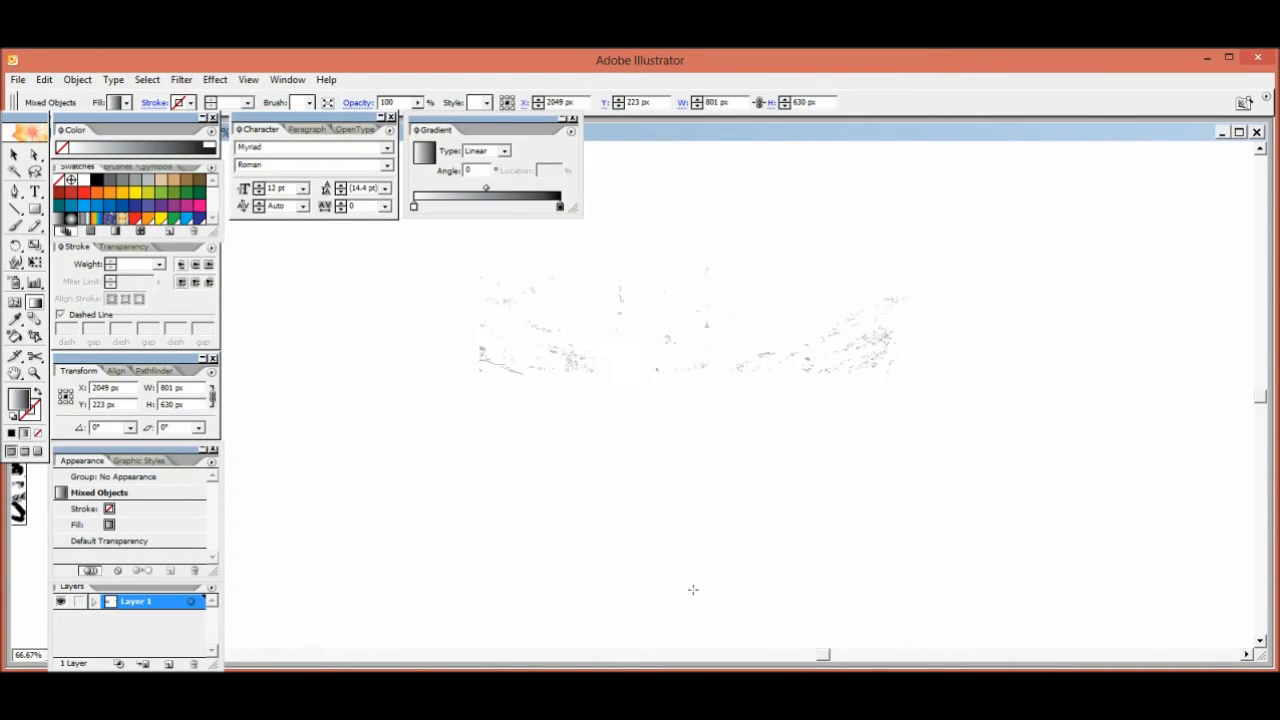
{"action": "key", "text": "v"}
{"action": "left_click", "coordinate": [450, 372]}
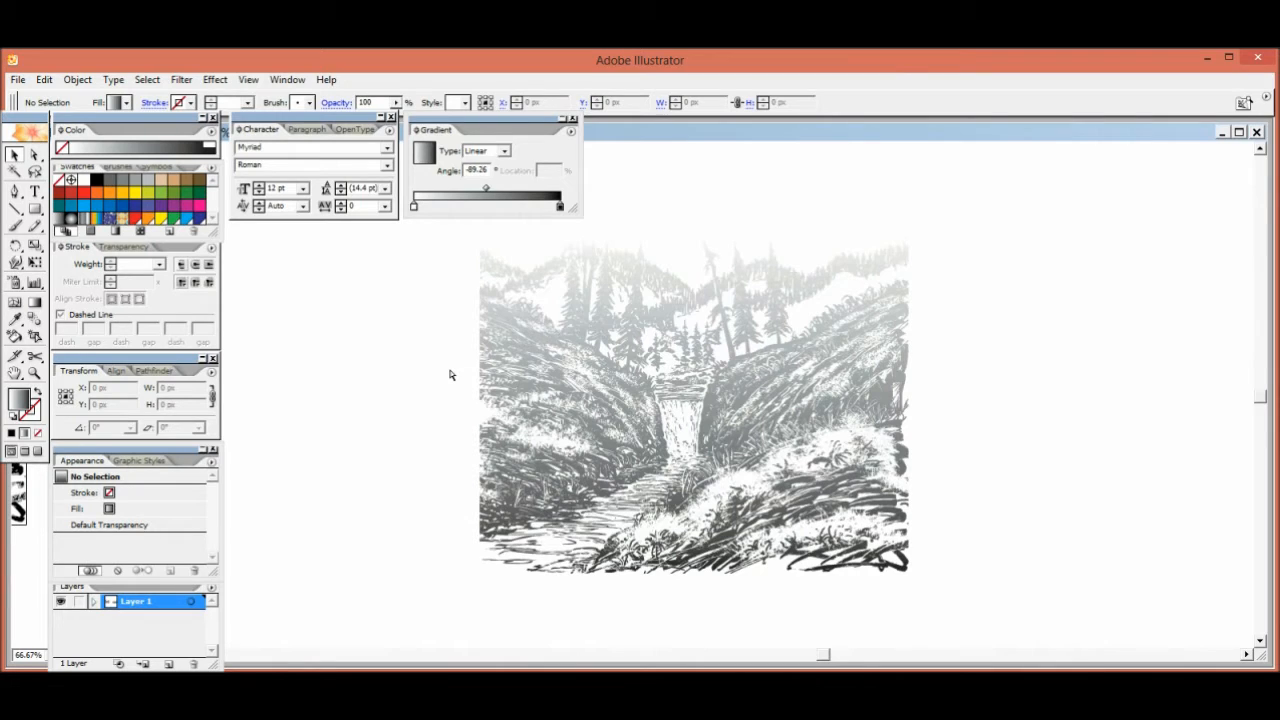
Make the linework gradient start in yellow and add a yellow-orange stop at 17.49% and an orange stop at 33.88%
{"action": "key", "text": "ctrl+a"}
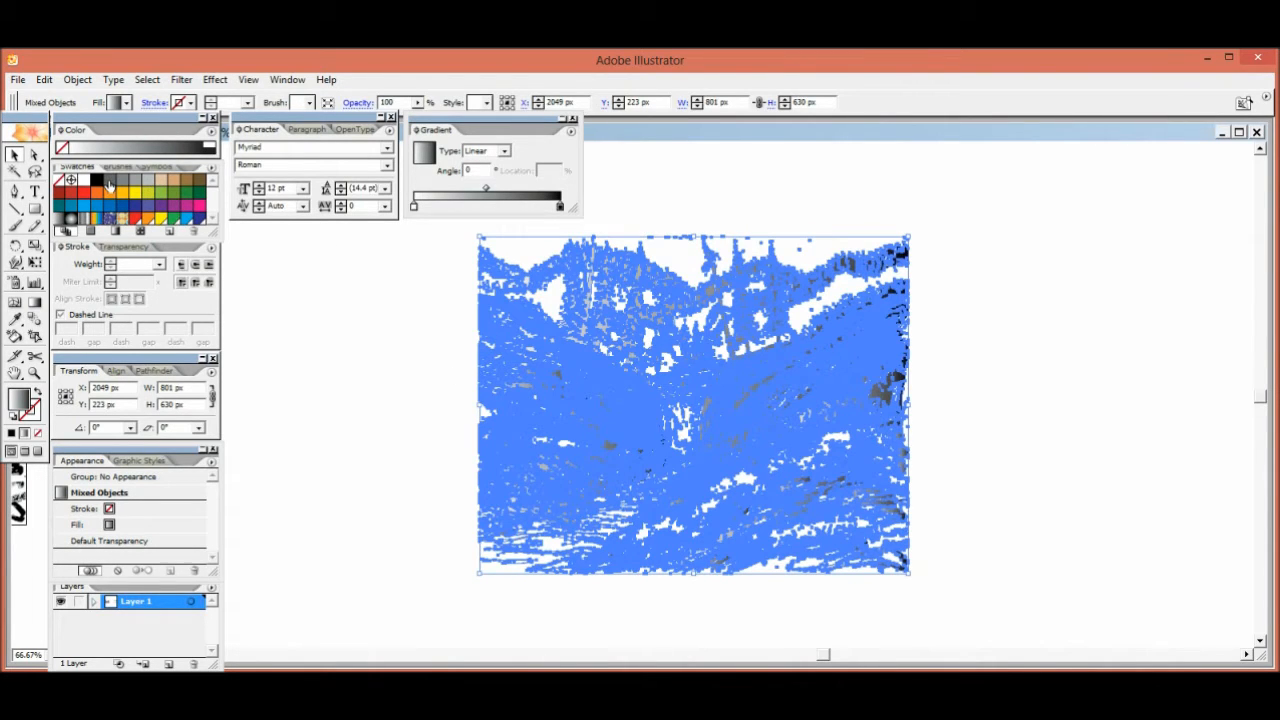
{"action": "left_click_drag", "start_coordinate": [134, 194], "coordinate": [420, 228]}
{"action": "left_click", "coordinate": [120, 199]}
{"action": "mouse_move", "coordinate": [120, 199]}
{"action": "left_mouse_down"}
{"action": "mouse_move", "coordinate": [277, 217]}
{"action": "mouse_move", "coordinate": [440, 208]}
{"action": "left_mouse_up"}
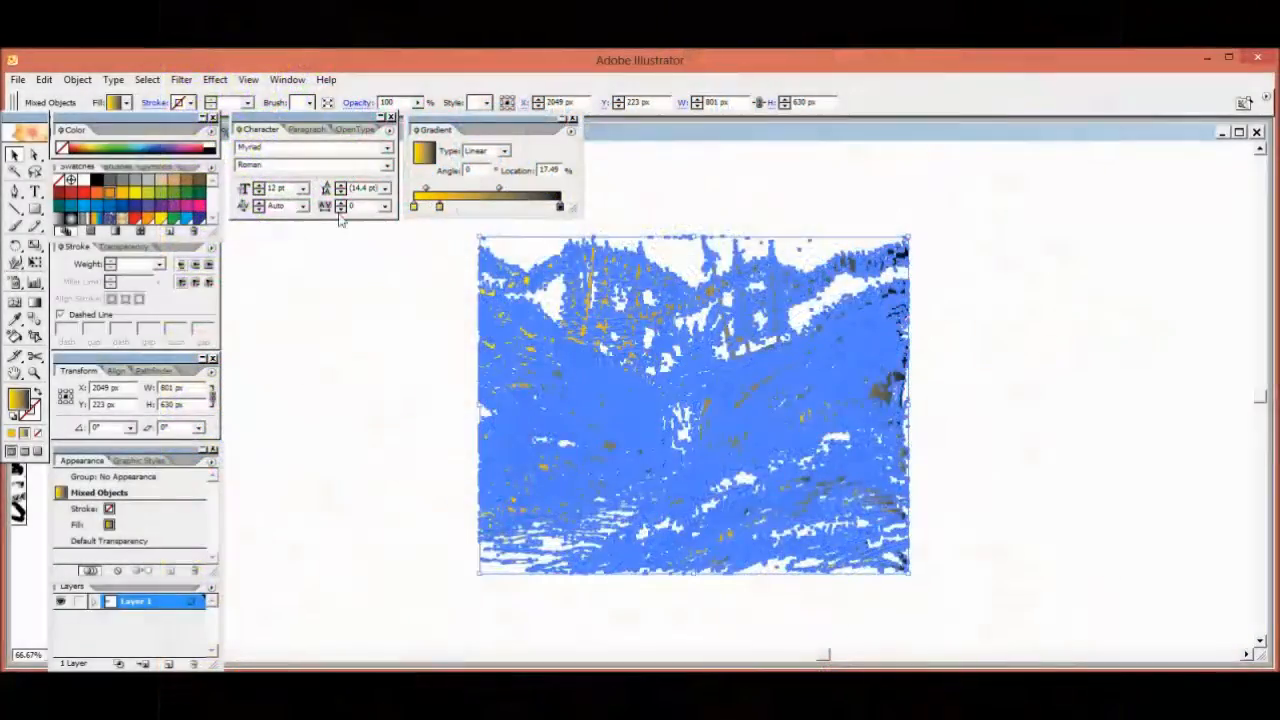
{"action": "left_click", "coordinate": [101, 203]}
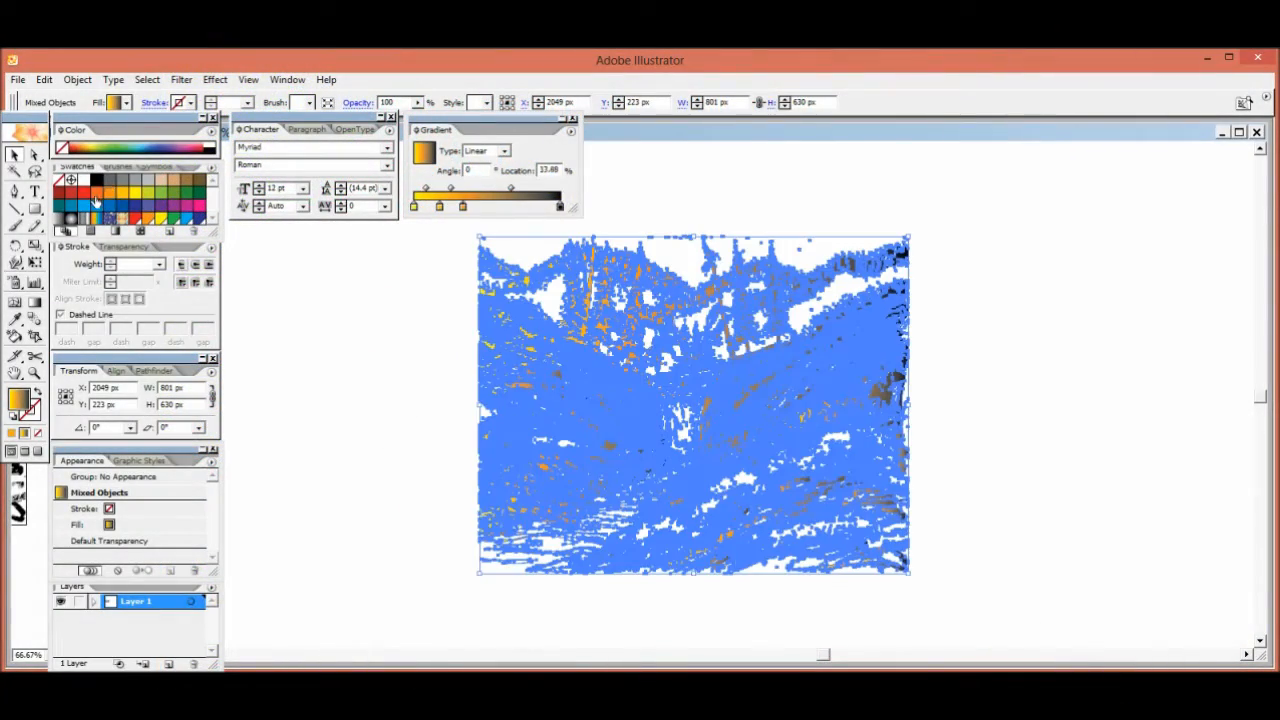
{"action": "left_click_drag", "start_coordinate": [97, 196], "coordinate": [490, 210]}
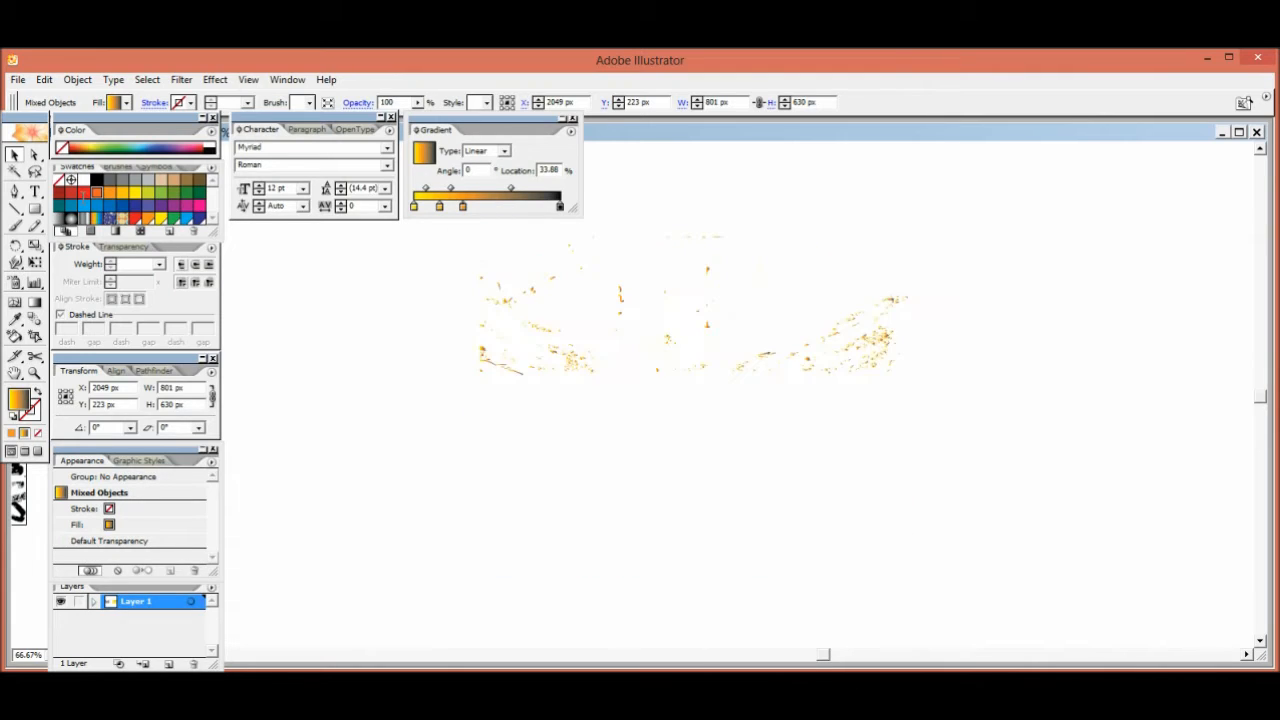
Add red-orange, red, magenta and purple stops from 50.27% onward to the linework gradient and replace its black end stop with violet
{"action": "left_click_drag", "start_coordinate": [85, 197], "coordinate": [506, 210]}
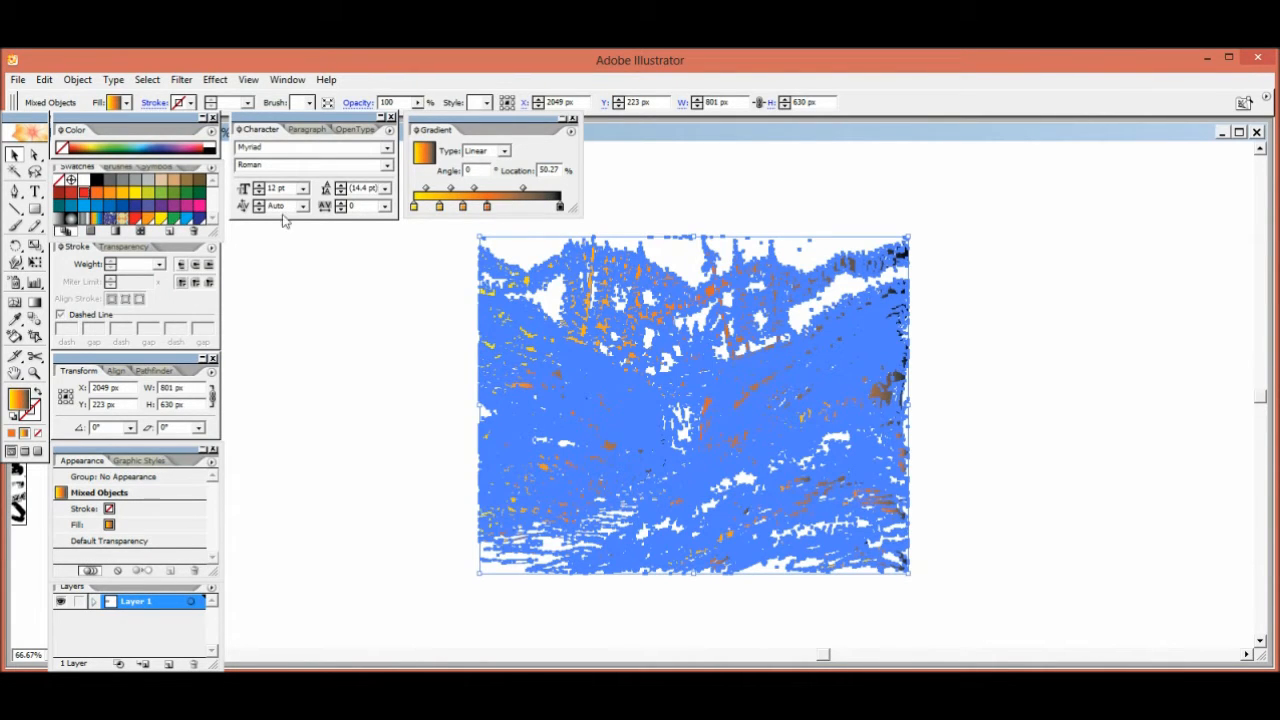
{"action": "left_click_drag", "start_coordinate": [185, 212], "coordinate": [523, 208]}
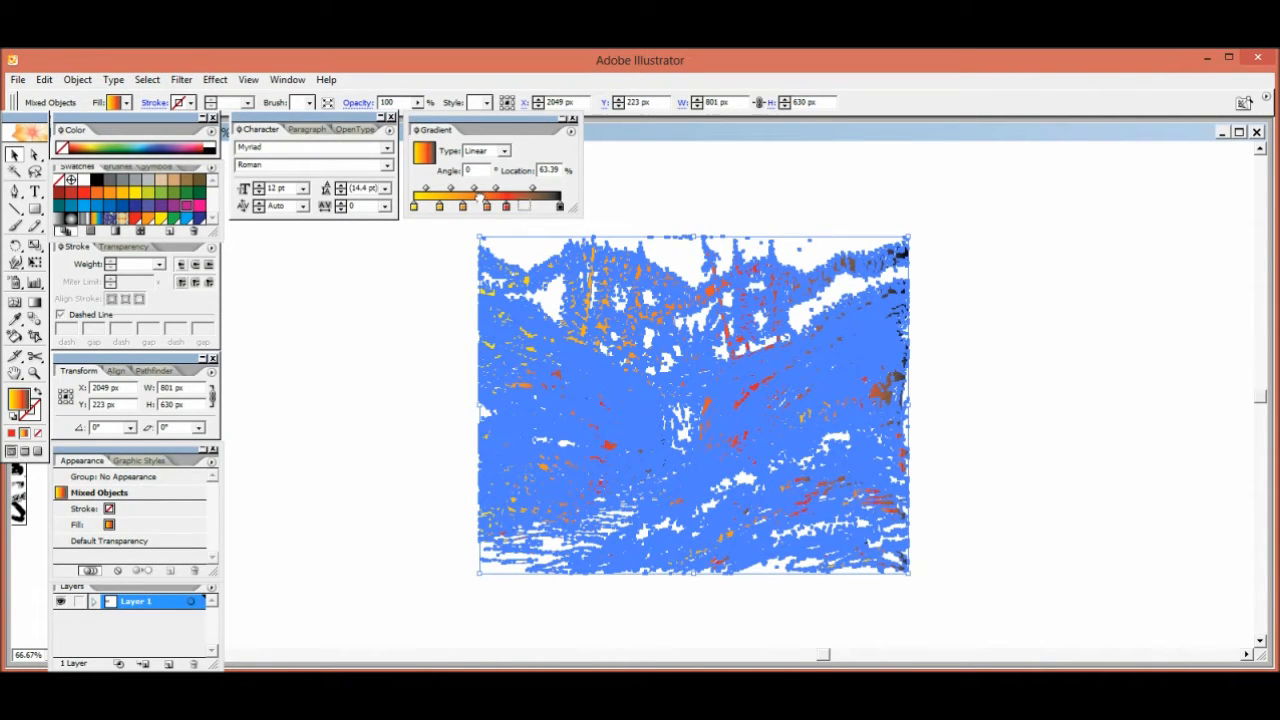
{"action": "left_click_drag", "start_coordinate": [173, 209], "coordinate": [541, 209]}
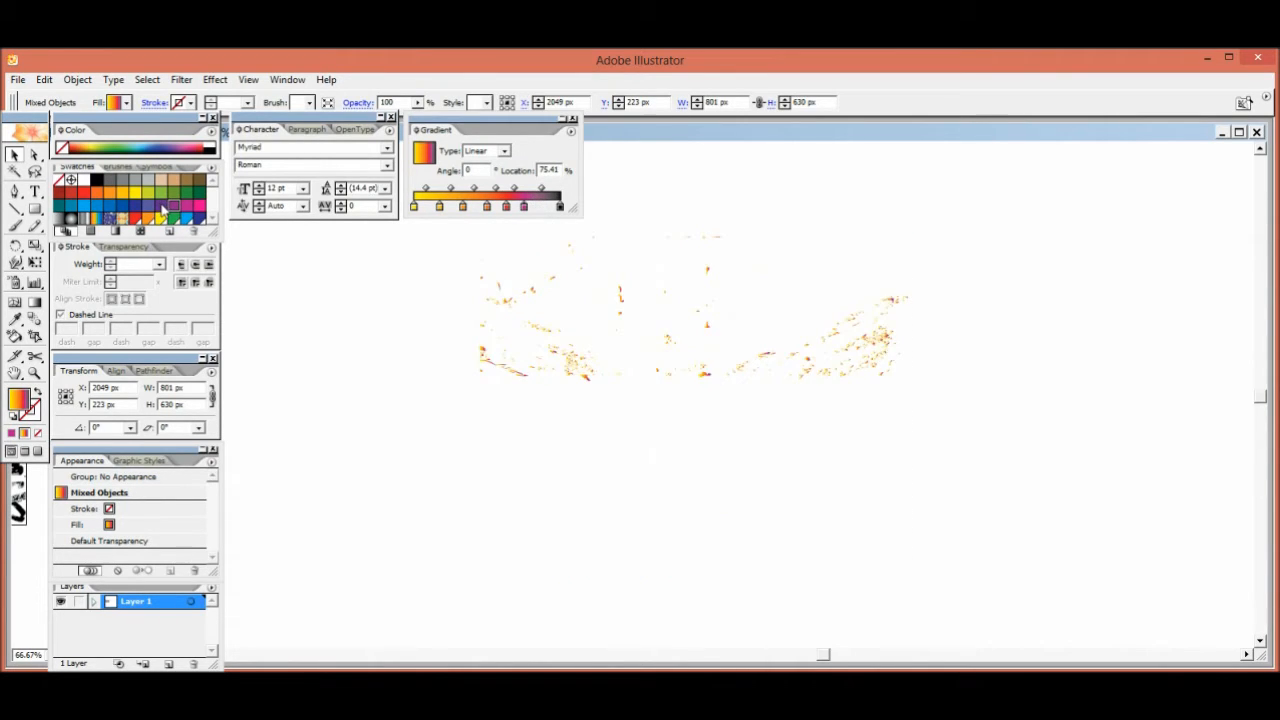
{"action": "left_click_drag", "start_coordinate": [163, 209], "coordinate": [563, 210]}
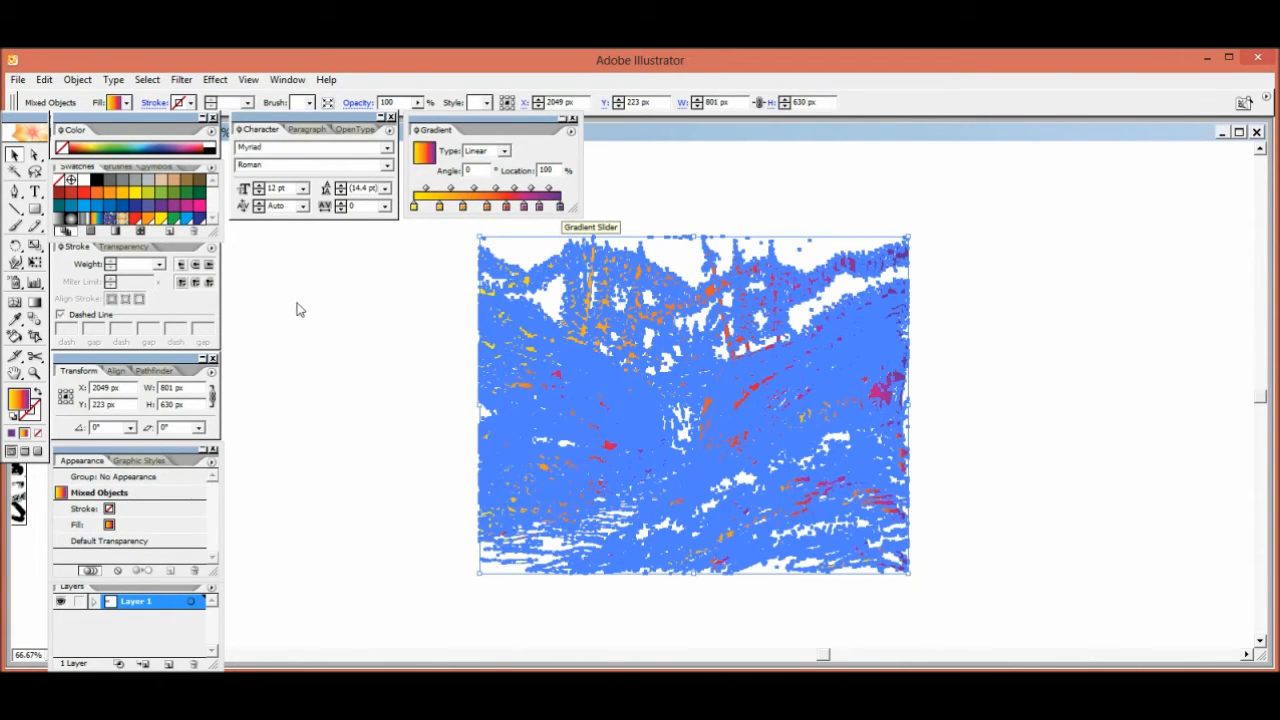
{"action": "left_click", "coordinate": [297, 307]}
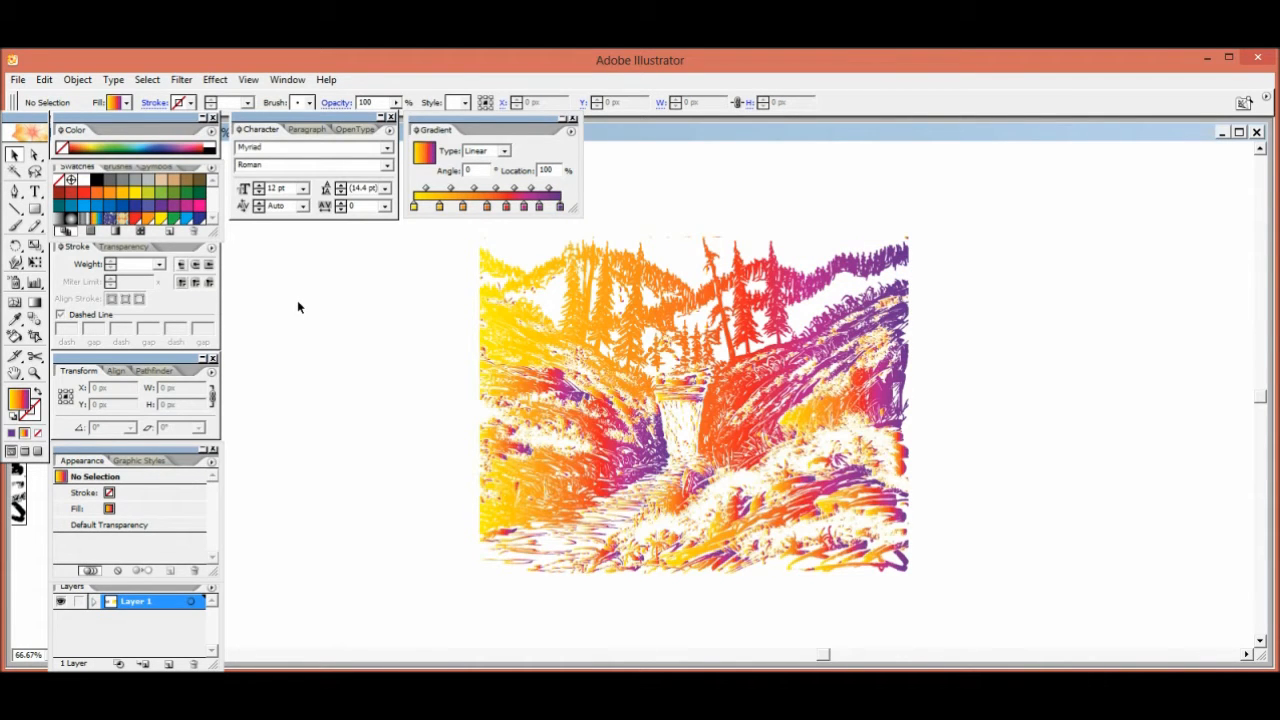
Unlock all objects so the original black-and-white tracing can be edited, and clear the selection
{"action": "left_click_drag", "start_coordinate": [297, 303], "coordinate": [926, 366]}
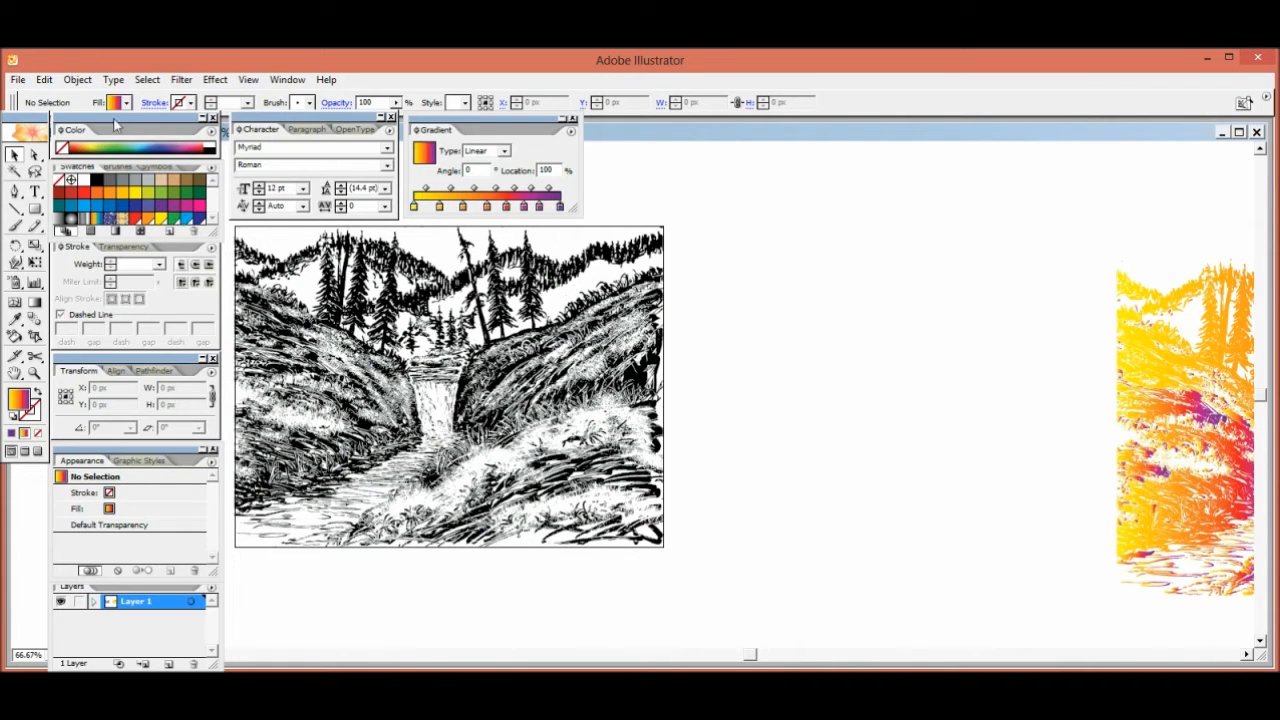
{"action": "left_click", "coordinate": [78, 79]}
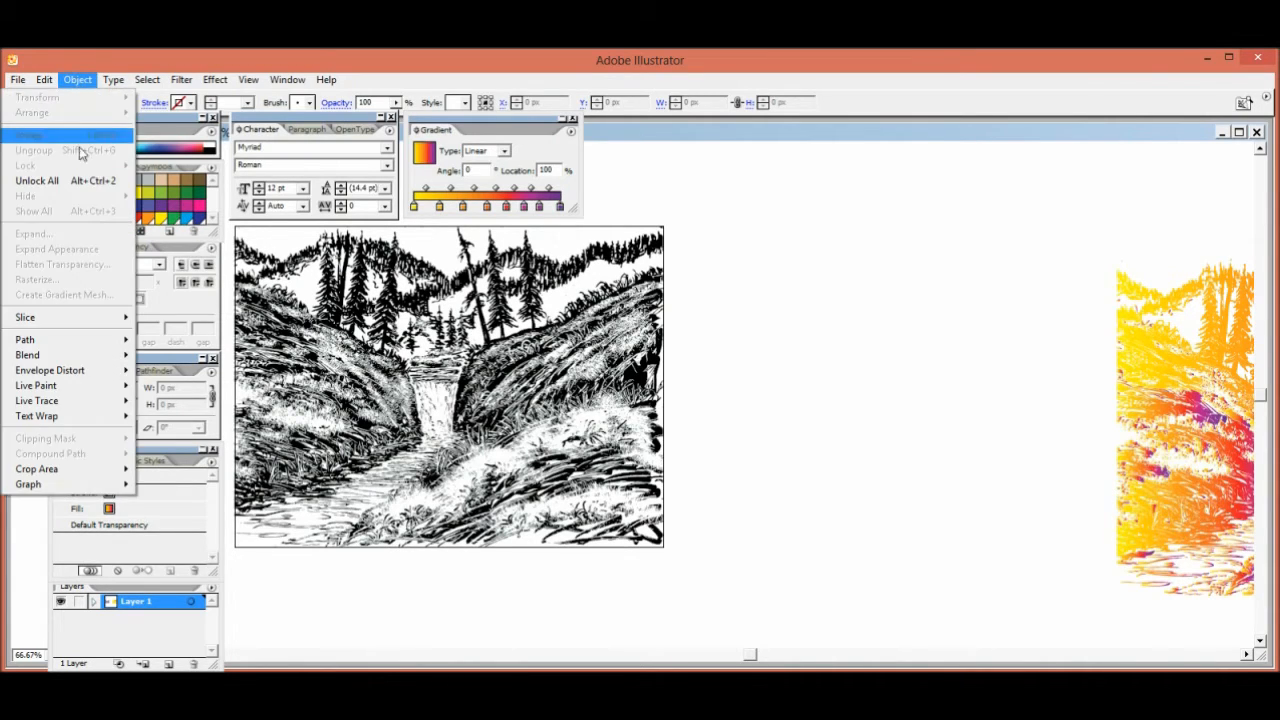
{"action": "left_click", "coordinate": [85, 183]}
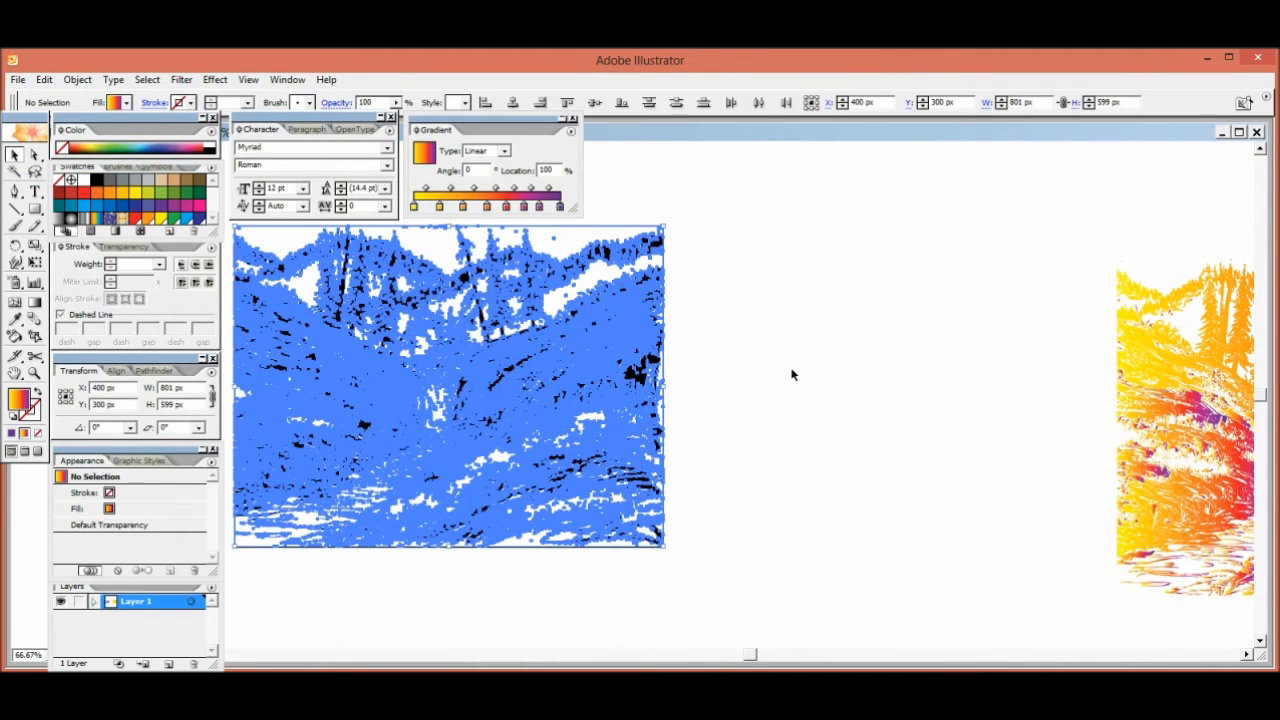
{"action": "left_click", "coordinate": [791, 374]}
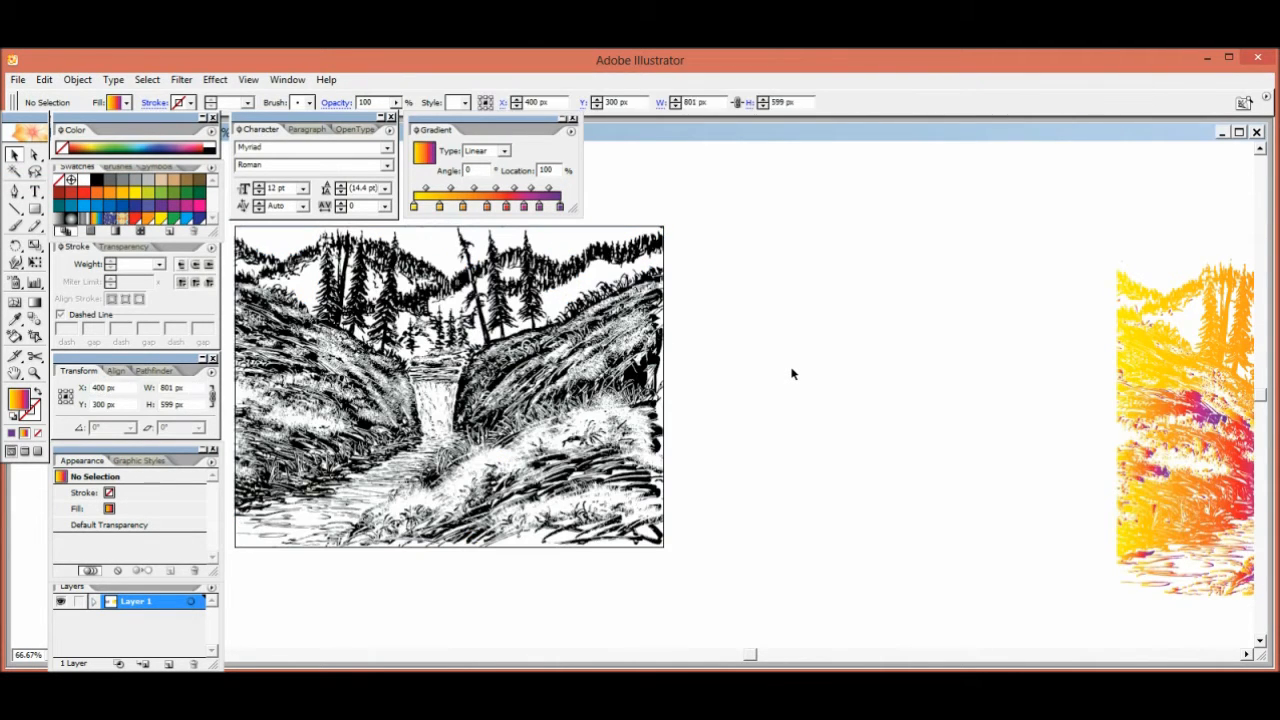
Select the white background shapes of the unlocked tracing and give them the recolored linework's gradient with the Eyedropper tool
{"action": "left_click", "coordinate": [569, 249]}
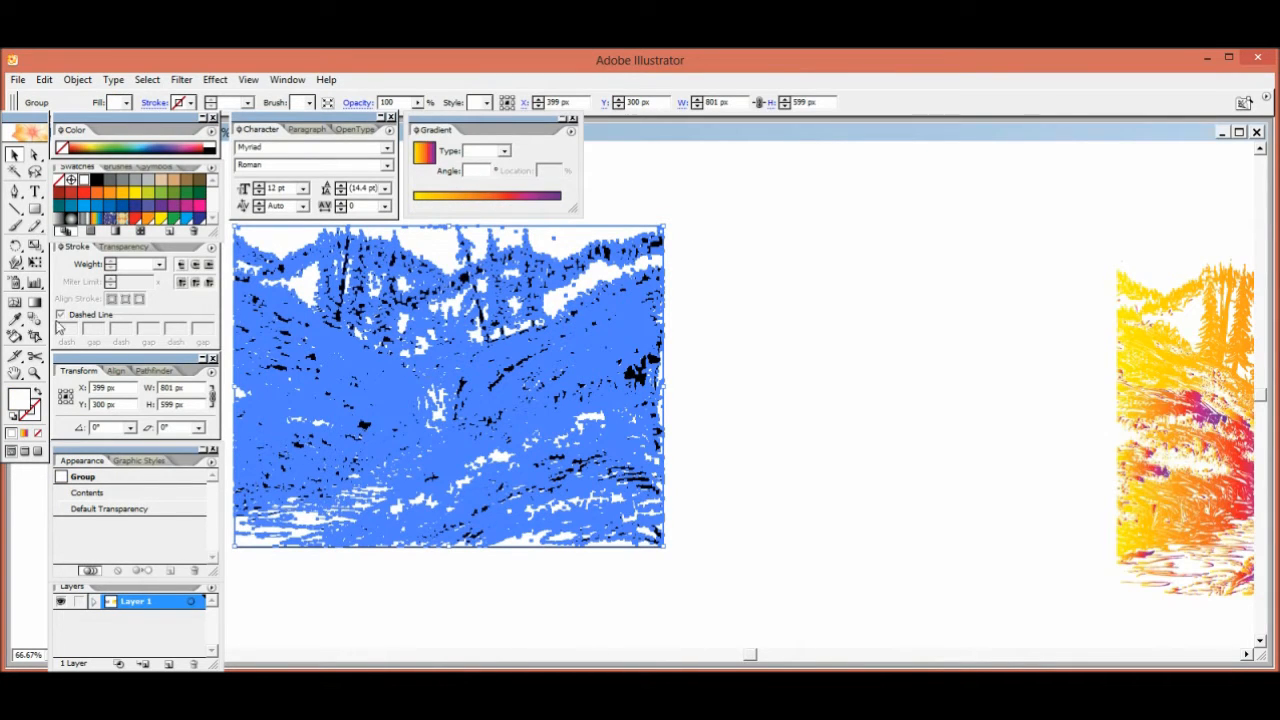
{"action": "left_click", "coordinate": [16, 319]}
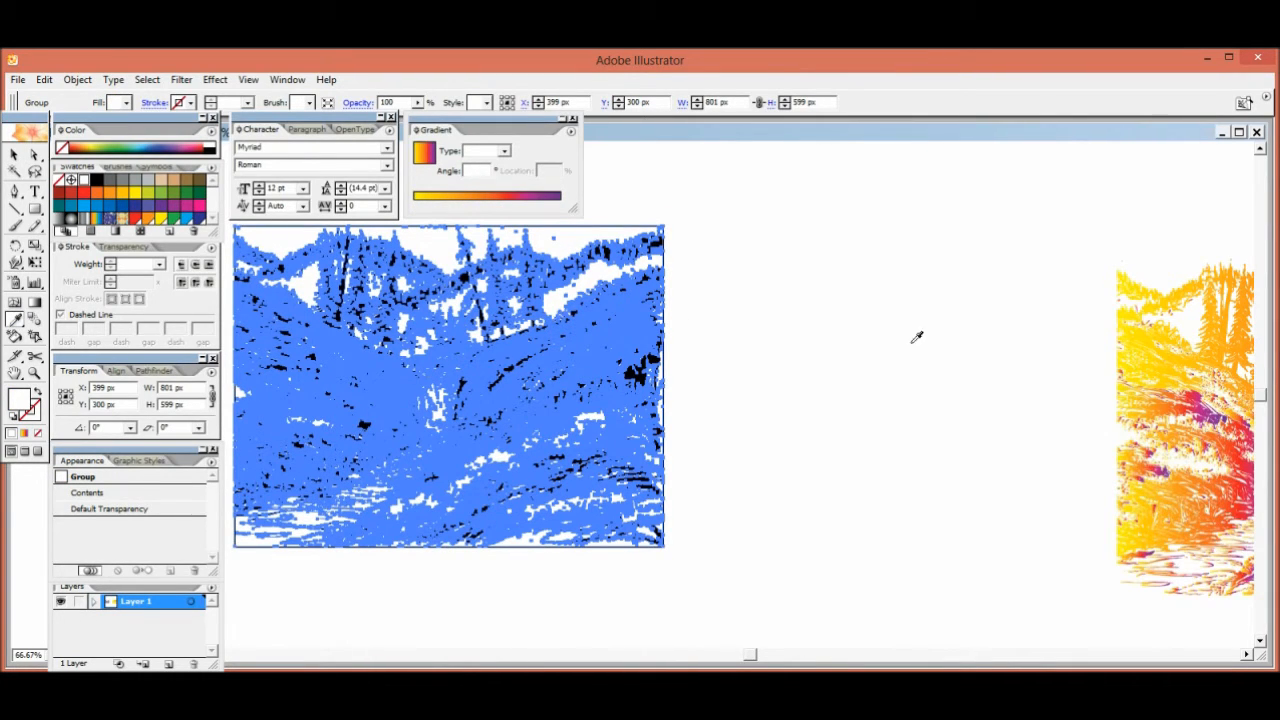
{"action": "left_click", "coordinate": [1142, 334]}
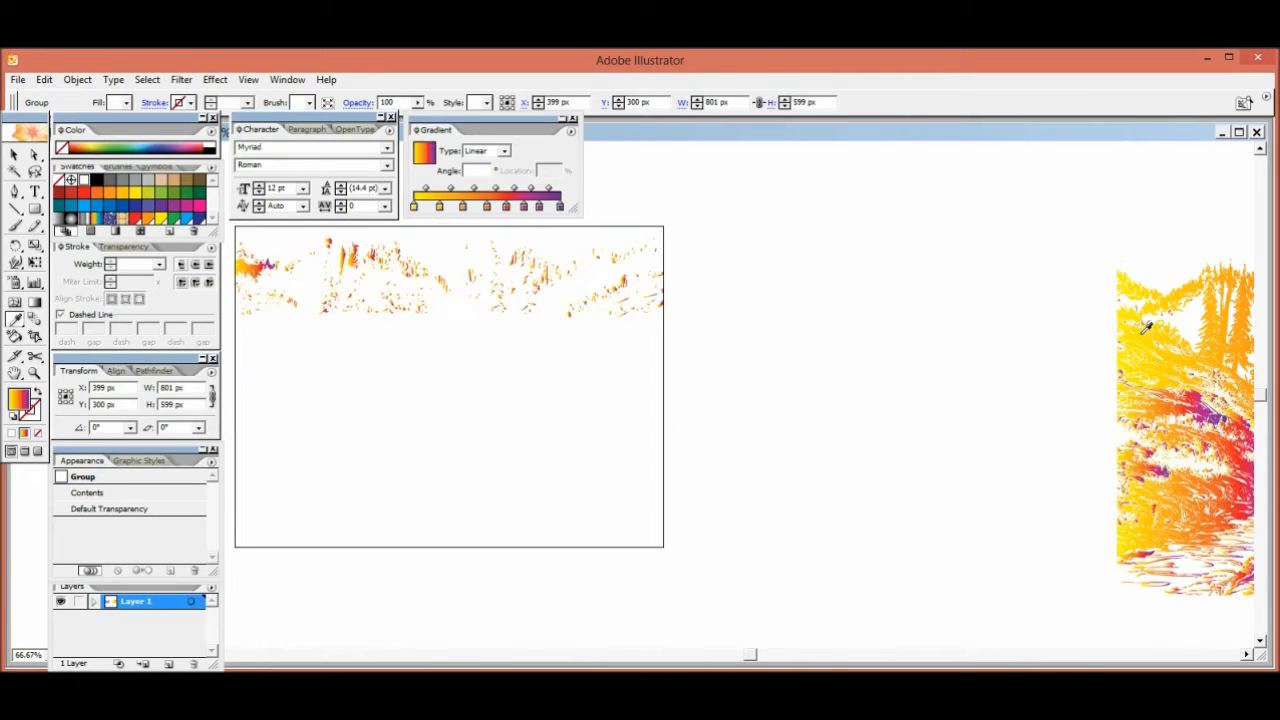
{"action": "key", "text": "v"}
{"action": "left_click", "coordinate": [802, 358]}
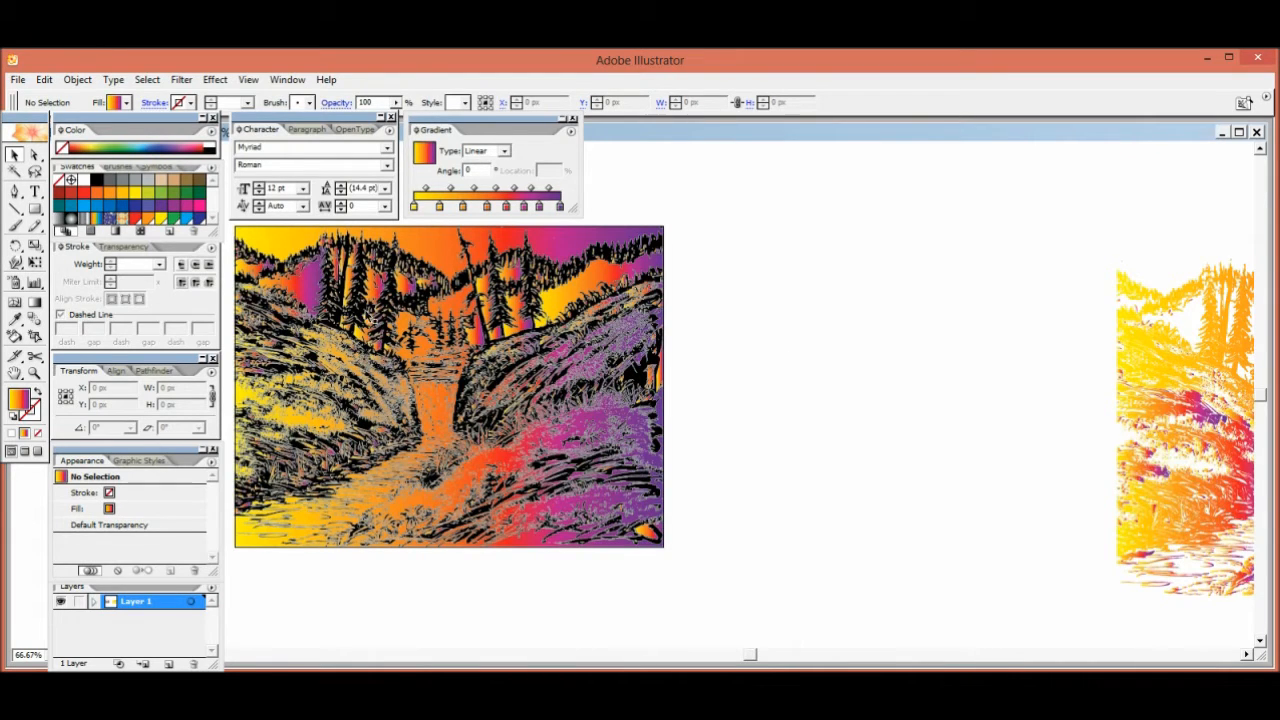
Select the black linework of the gradient-backed tracing and remove its 0.25 pt white stroke
{"action": "left_click", "coordinate": [368, 316]}
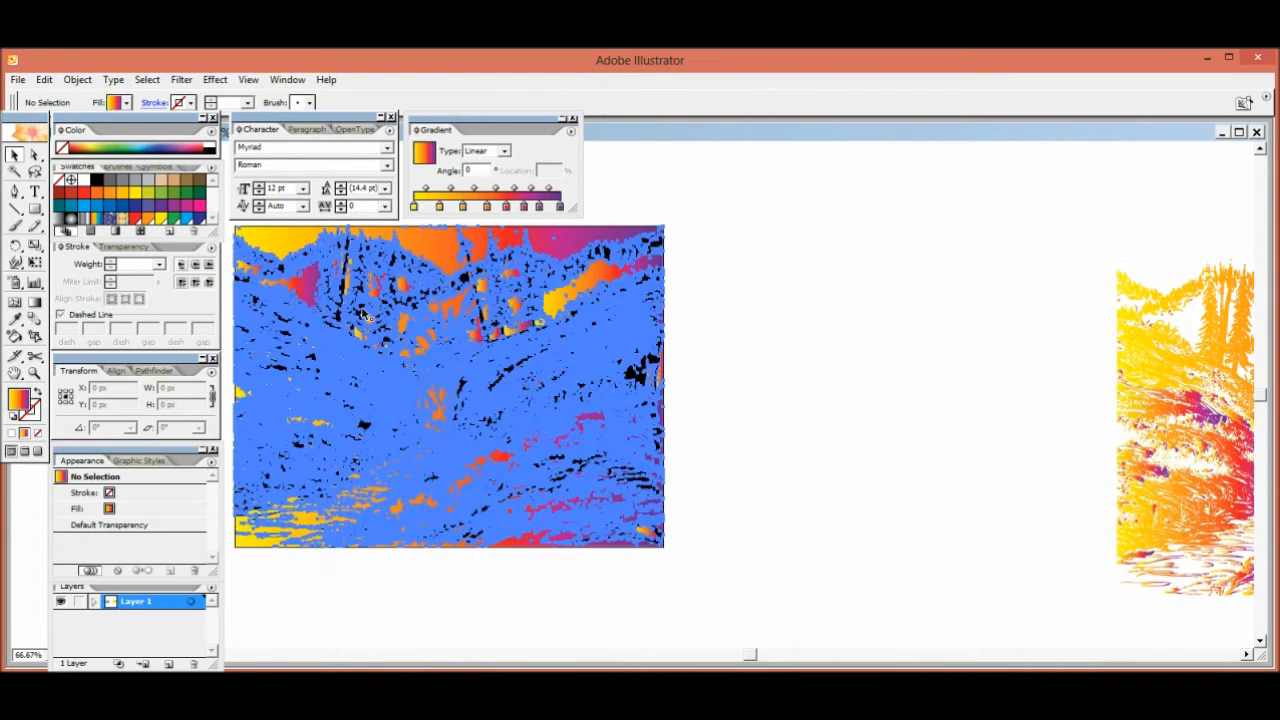
{"action": "left_click", "coordinate": [34, 416]}
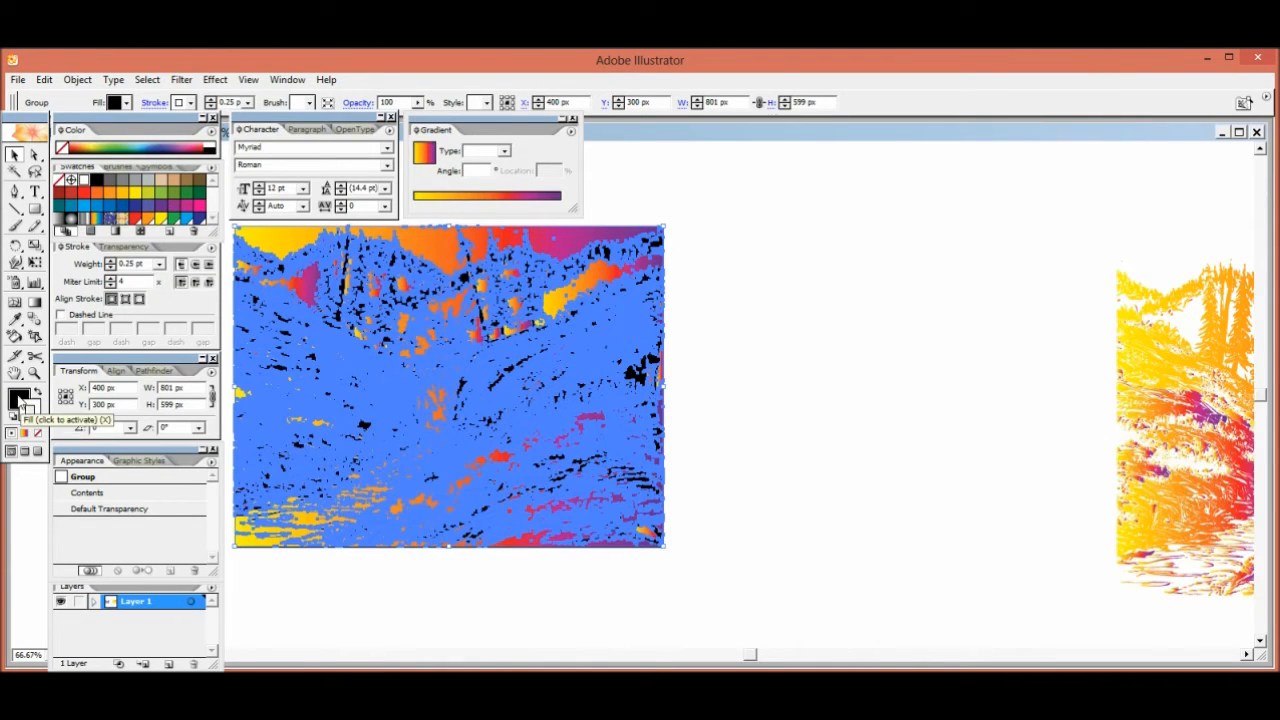
{"action": "left_click", "coordinate": [37, 432]}
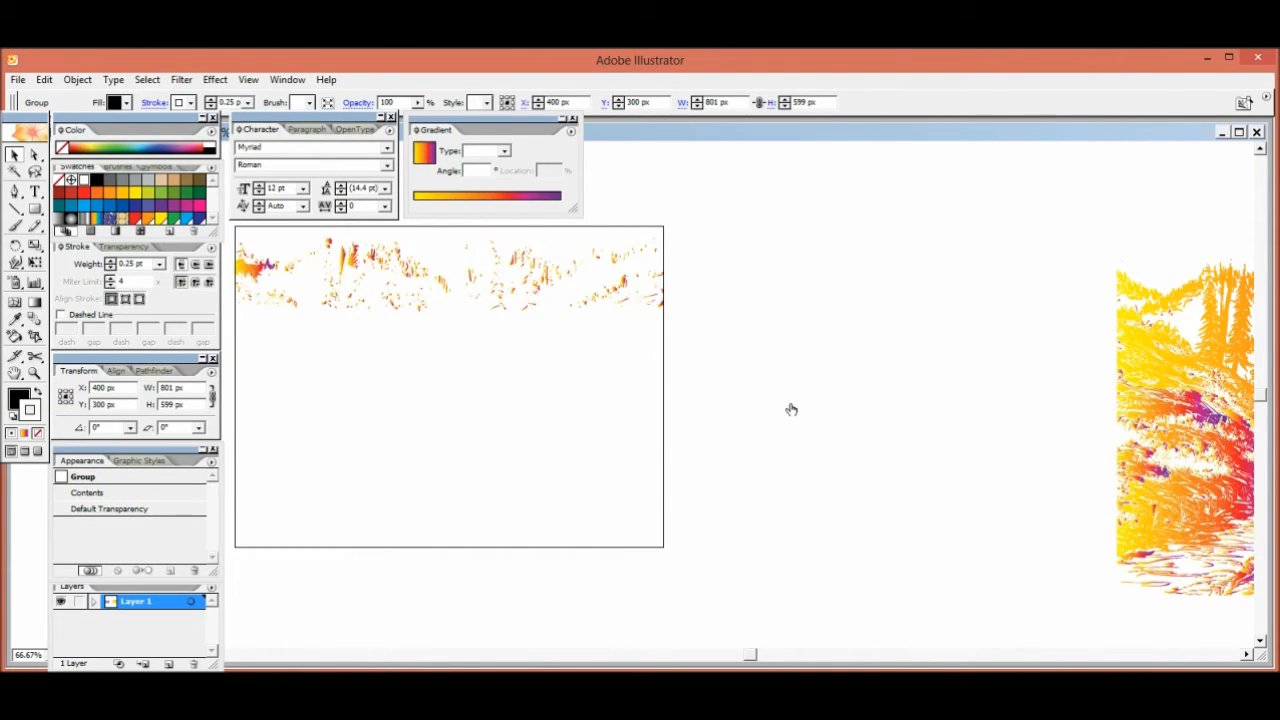
{"action": "left_click", "coordinate": [795, 406]}
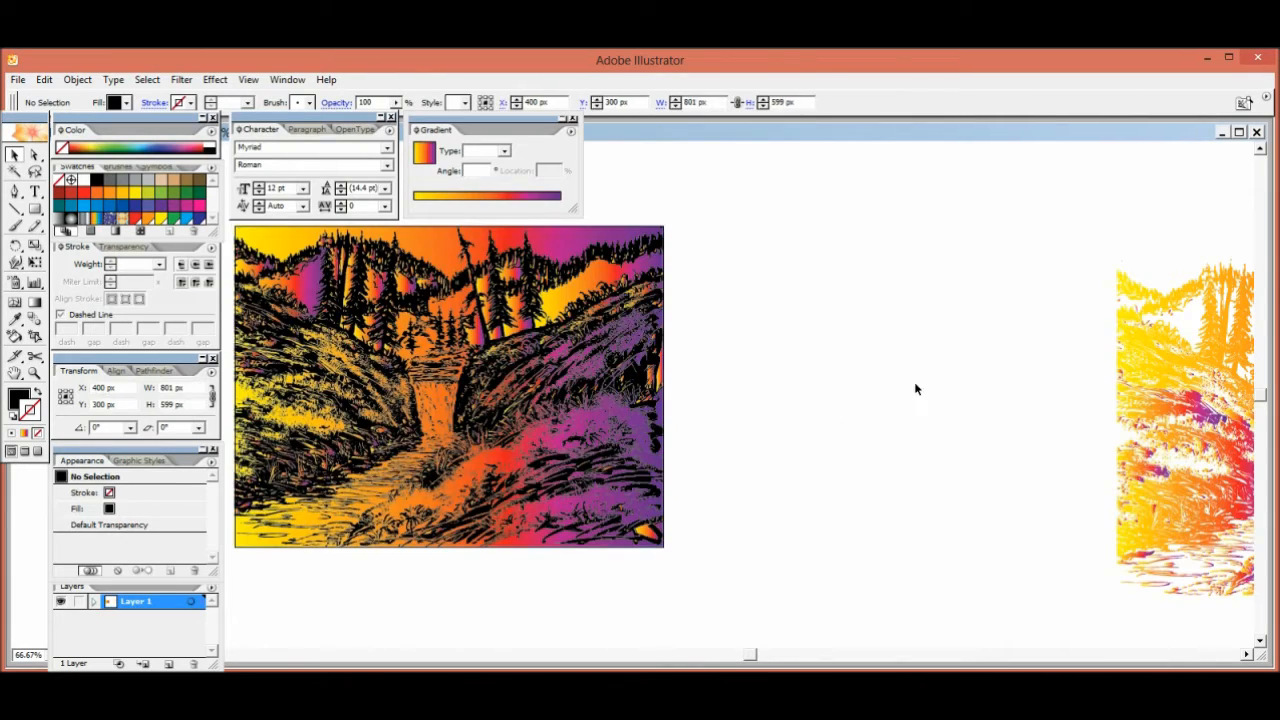
Move the gradient-colored linework next to the tracing with the gradient background so both drawings sit side by side
{"action": "left_click_drag", "start_coordinate": [1097, 239], "coordinate": [1172, 600]}
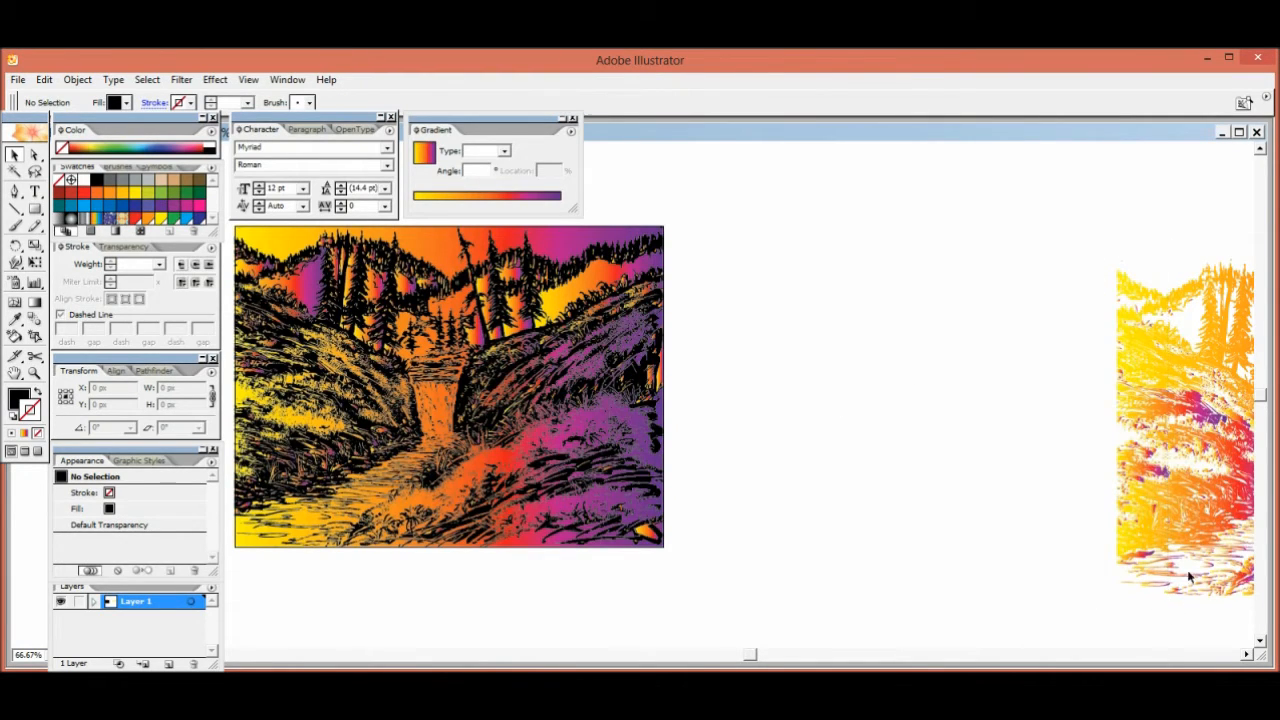
{"action": "left_click_drag", "start_coordinate": [1214, 492], "coordinate": [785, 478]}
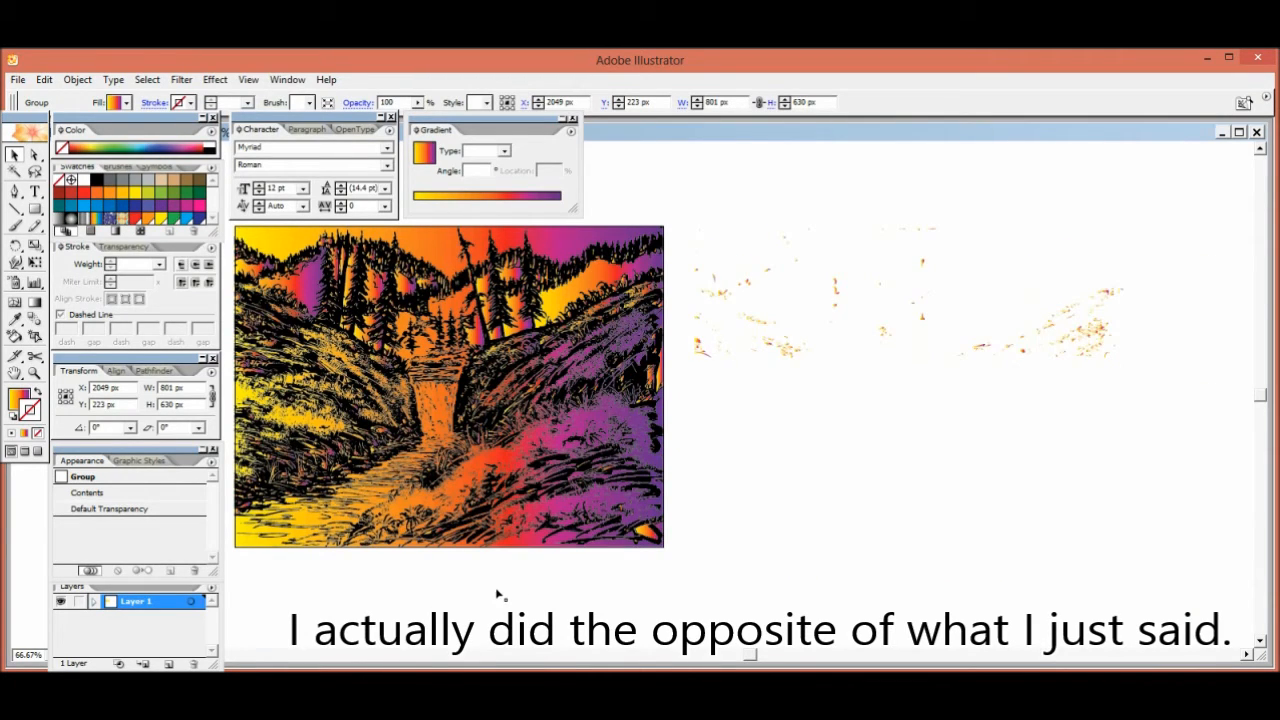
{"action": "left_click_drag", "start_coordinate": [498, 588], "coordinate": [557, 594]}
{"action": "left_click", "coordinate": [263, 385]}
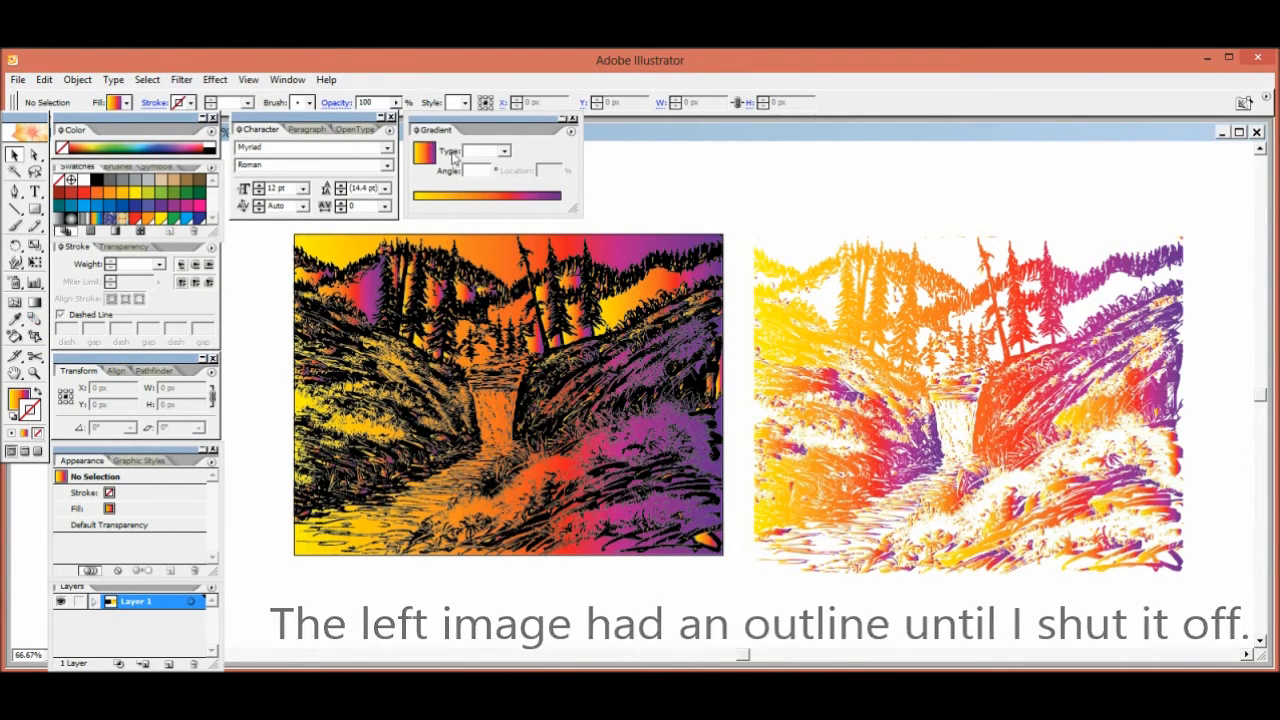
Change the gradient of the shapes behind the black linework from linear to radial
{"action": "left_click", "coordinate": [507, 261]}
{"action": "left_click", "coordinate": [504, 151]}
{"action": "left_click", "coordinate": [490, 167]}
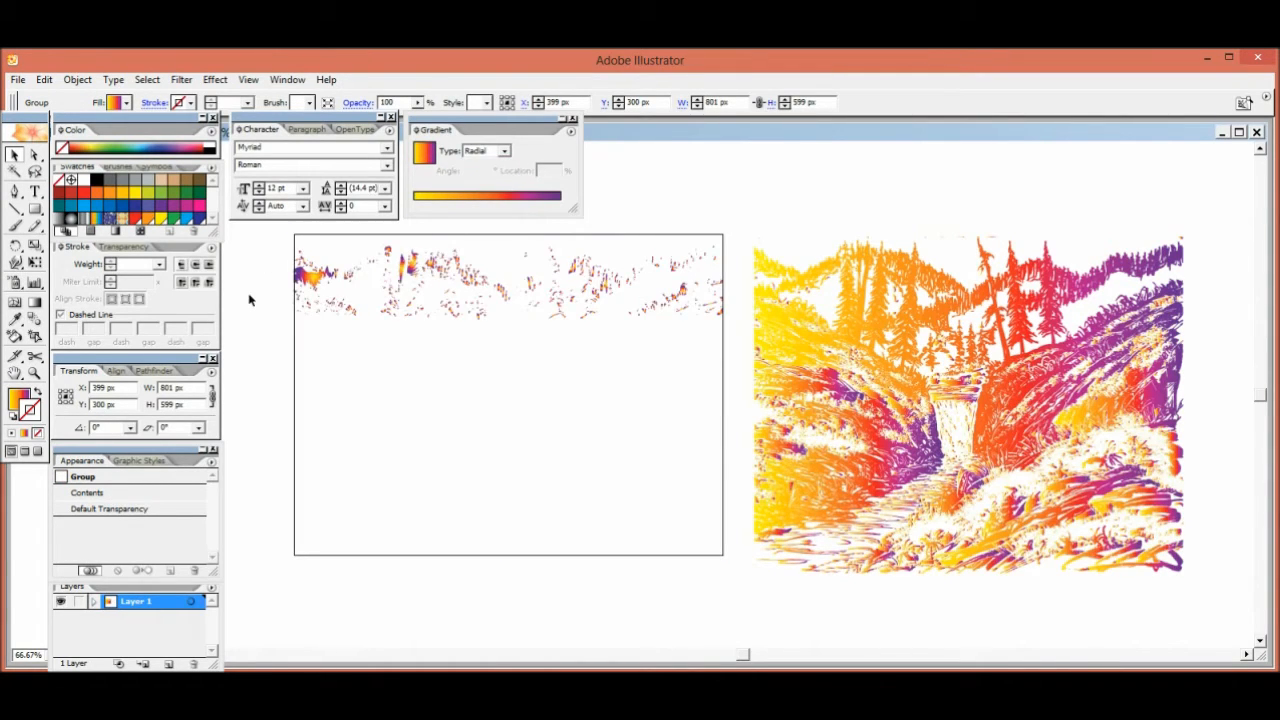
{"action": "left_click", "coordinate": [250, 299]}
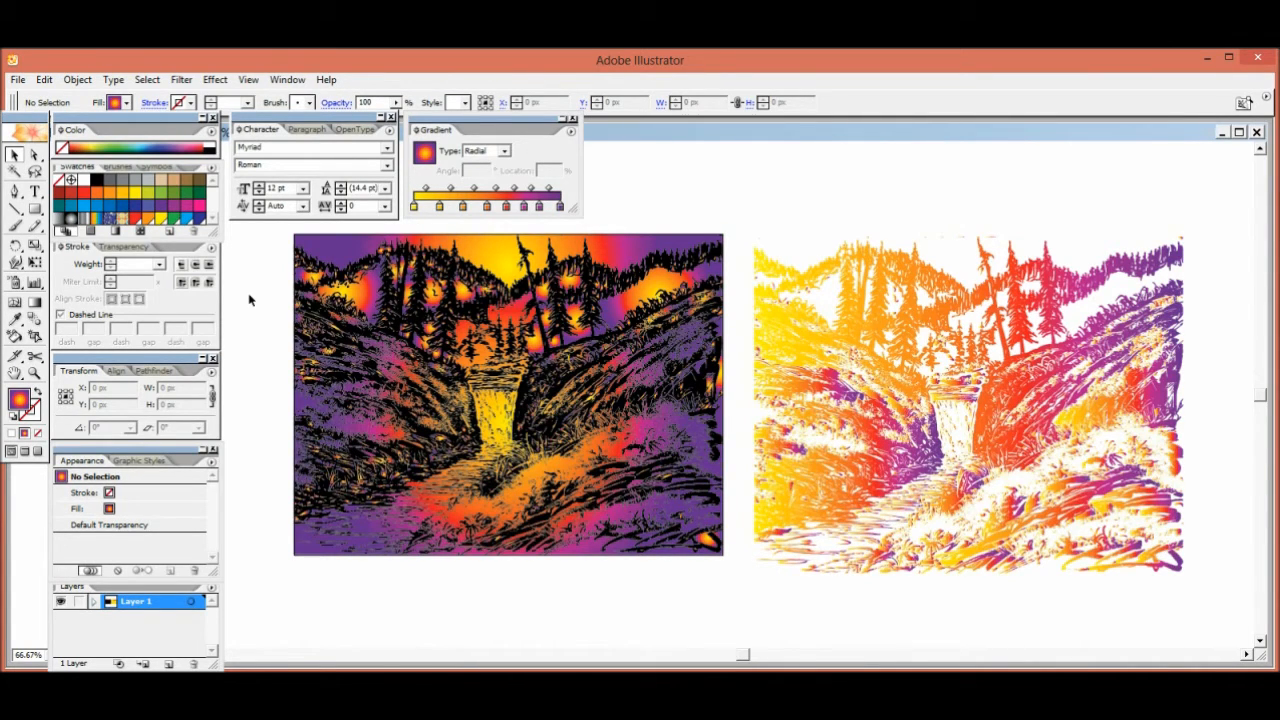
Select the gradient-colored linework beside the tracing with the radial gradient background and delete it
{"action": "left_click_drag", "start_coordinate": [890, 211], "coordinate": [953, 598]}
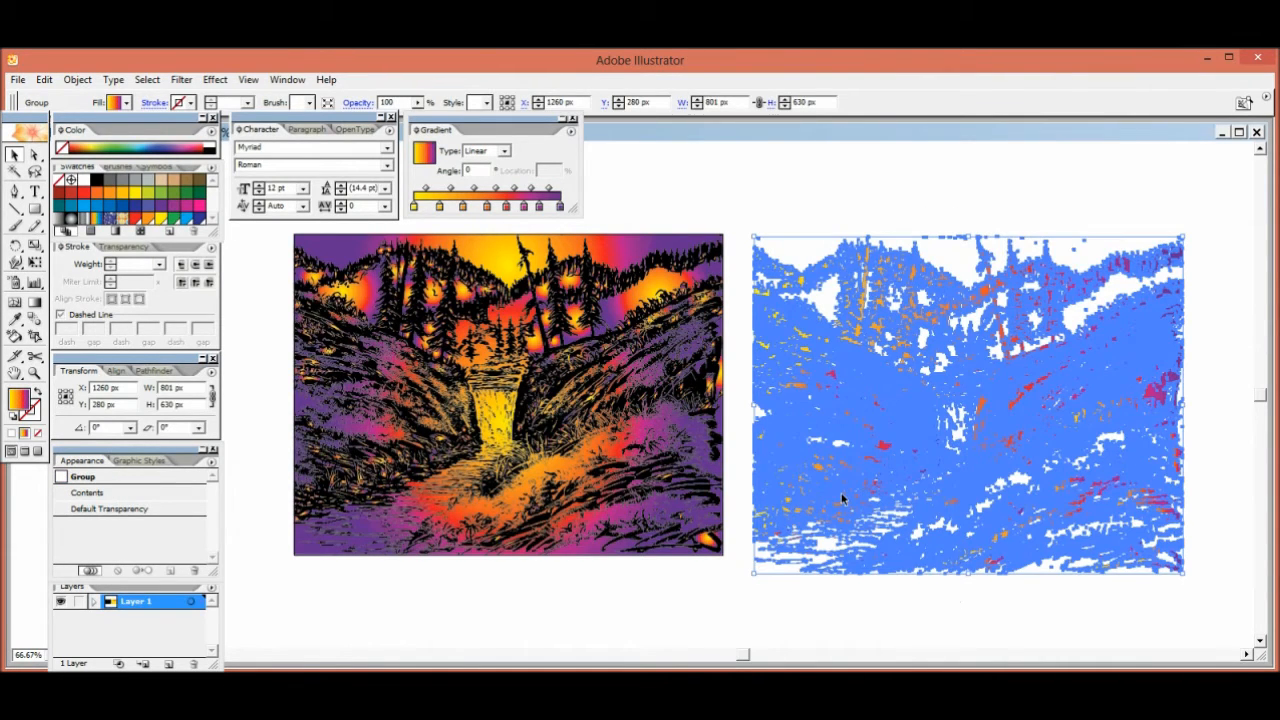
{"action": "key", "text": "Delete"}
{"action": "left_click_drag", "start_coordinate": [271, 314], "coordinate": [485, 338]}
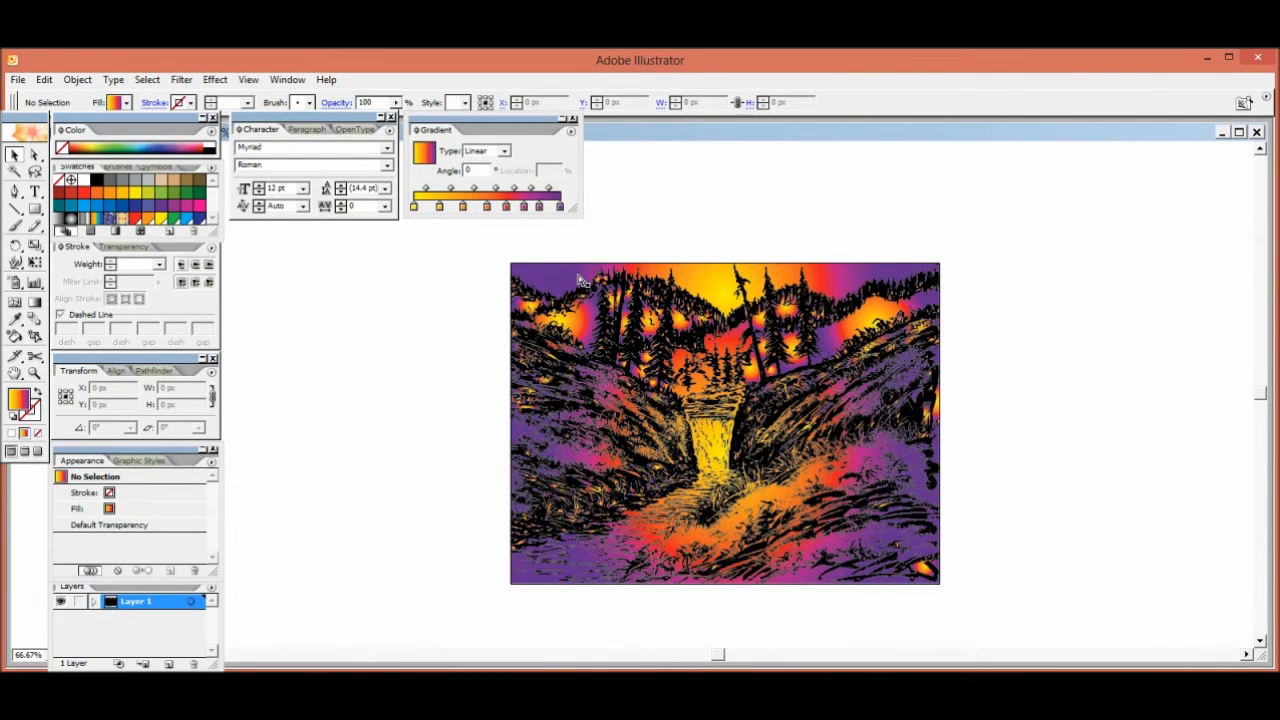
{"action": "key", "text": "ctrl+plus"}
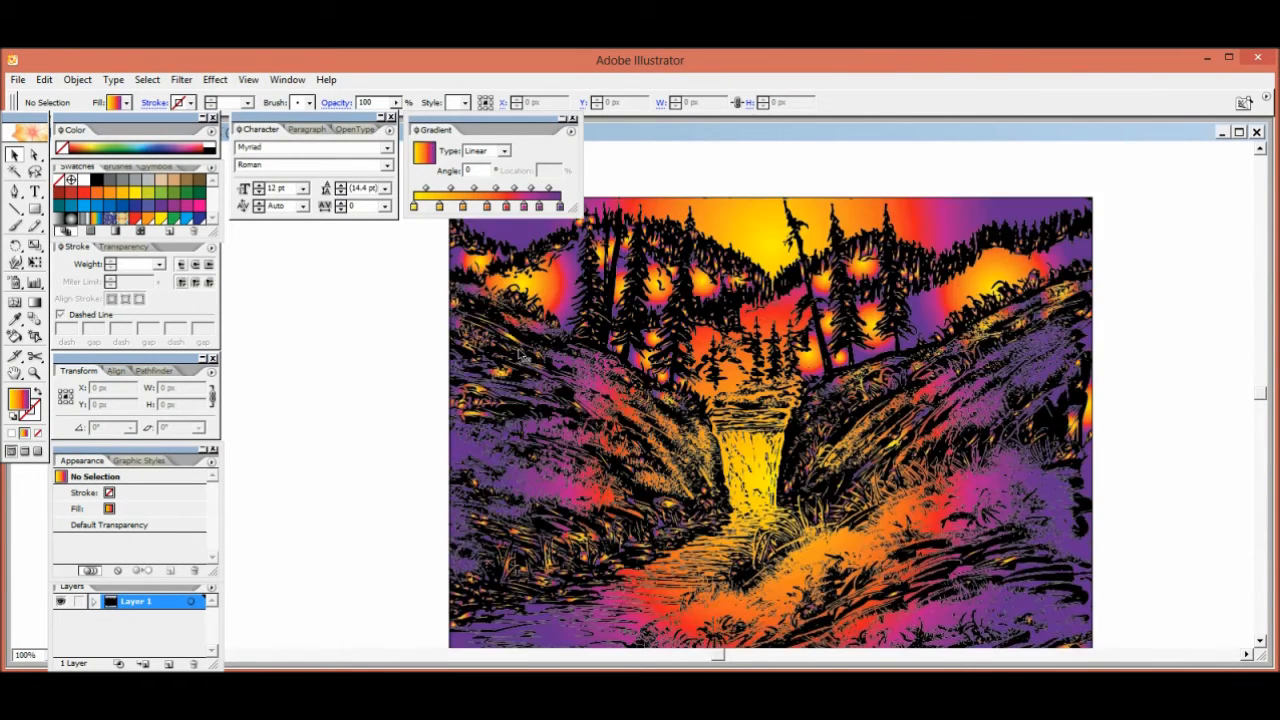
{"action": "left_click_drag", "start_coordinate": [538, 357], "coordinate": [667, 322]}
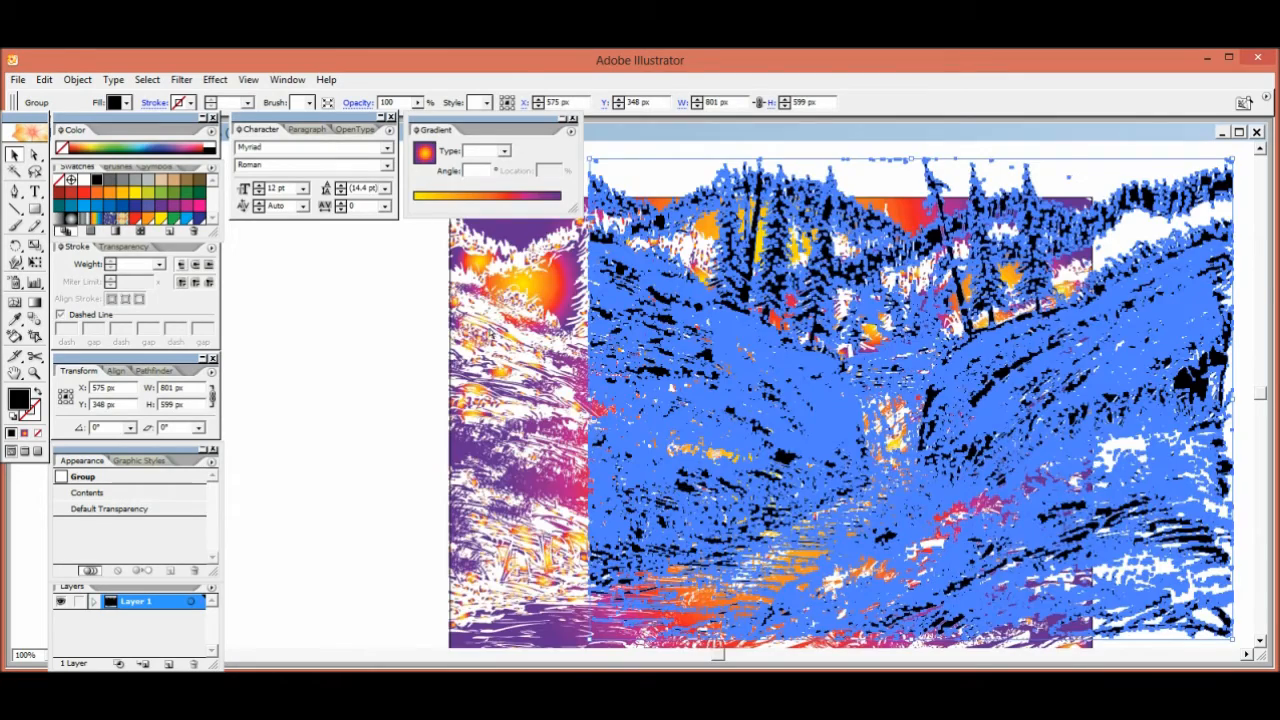
{"action": "left_click", "coordinate": [427, 340]}
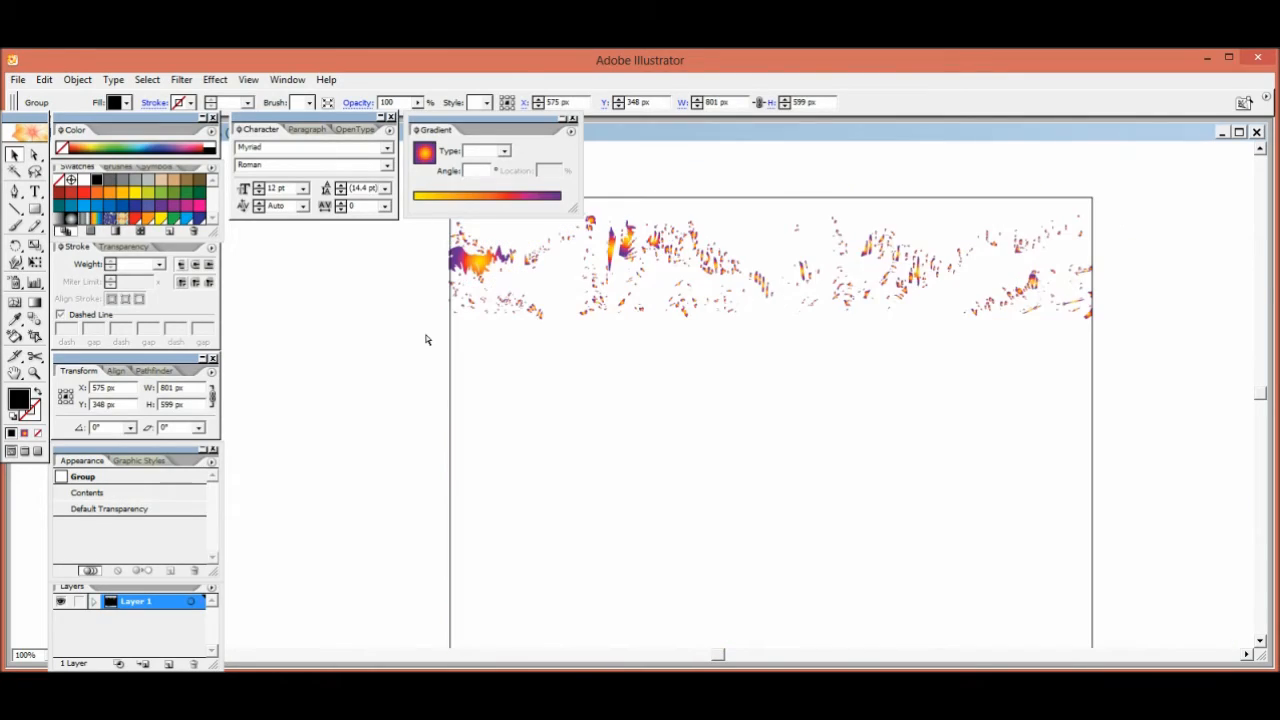
{"action": "key", "text": "space"}
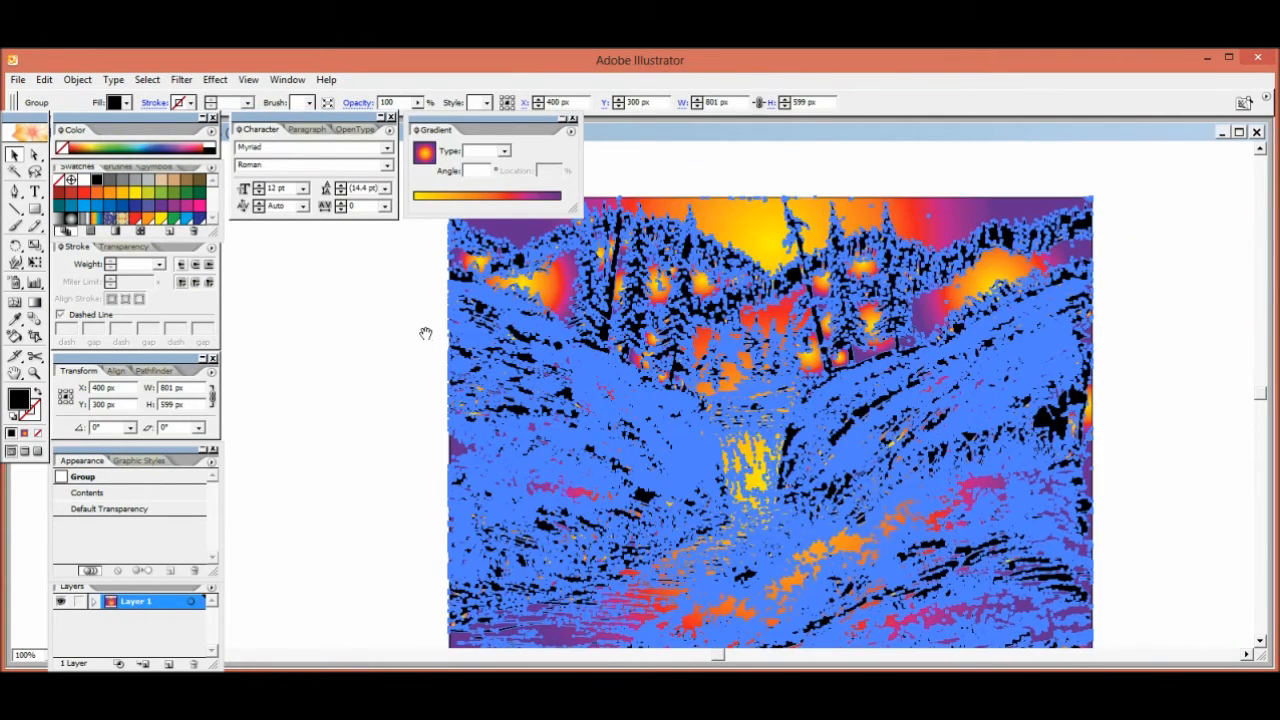
Select the radial-gradient shapes behind the black linework and fill them with white
{"action": "left_click_drag", "start_coordinate": [423, 327], "coordinate": [523, 291]}
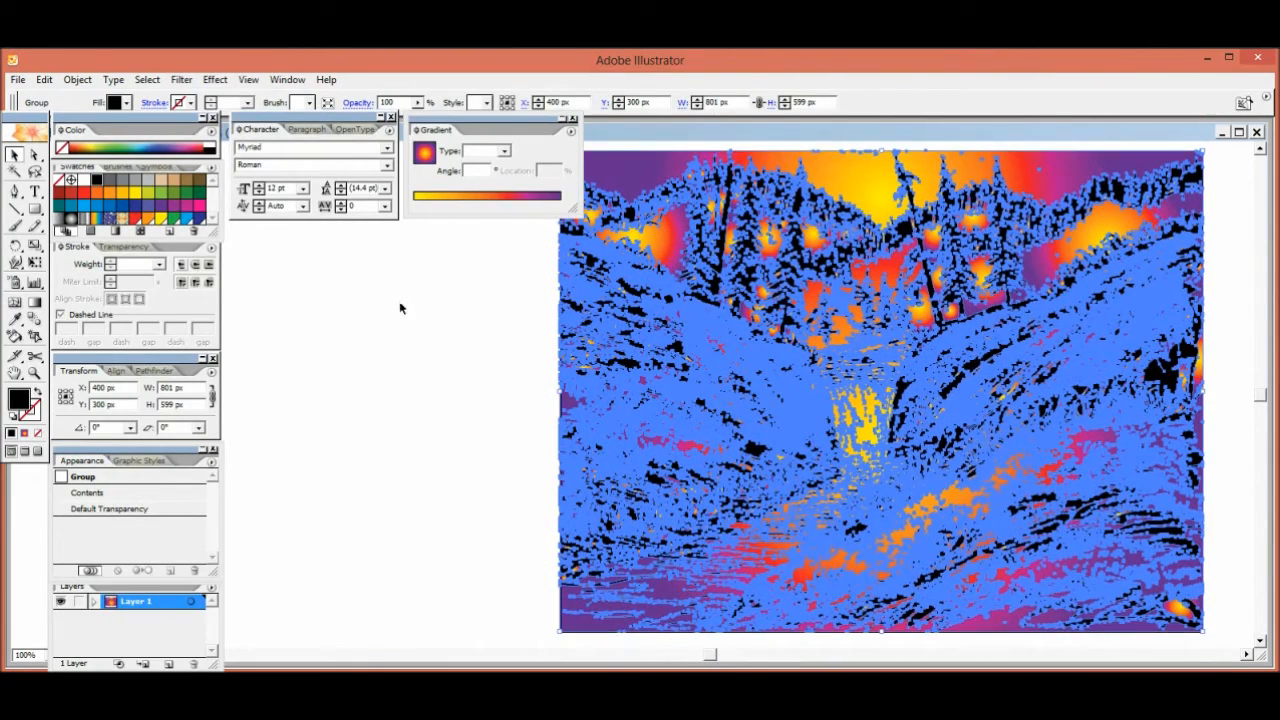
{"action": "left_click", "coordinate": [420, 318]}
{"action": "left_click", "coordinate": [648, 183]}
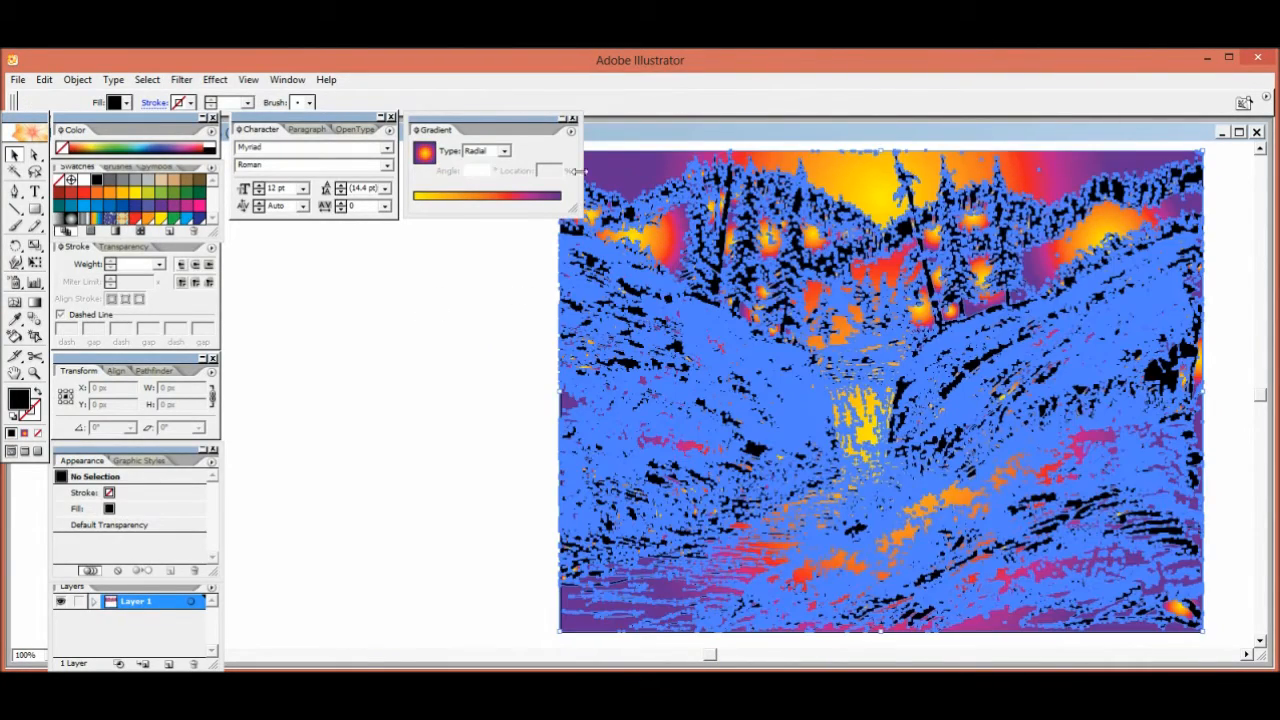
{"action": "left_click", "coordinate": [72, 181]}
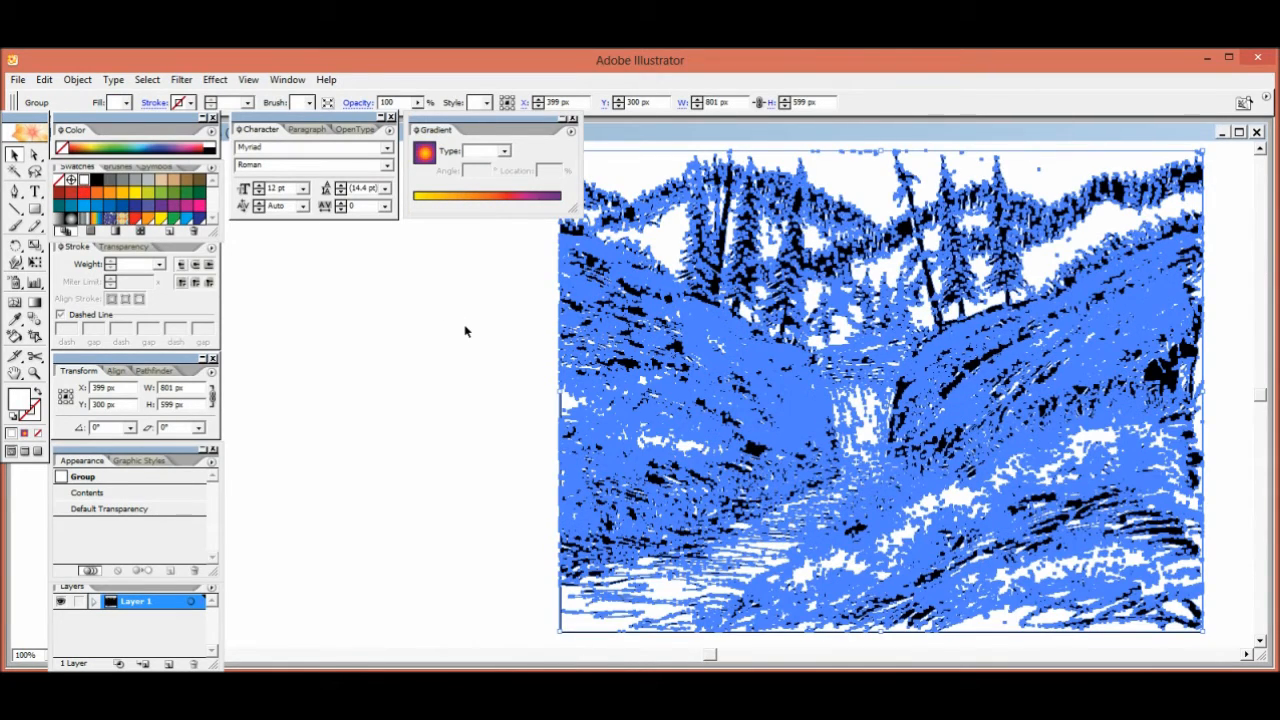
{"action": "left_click", "coordinate": [465, 331]}
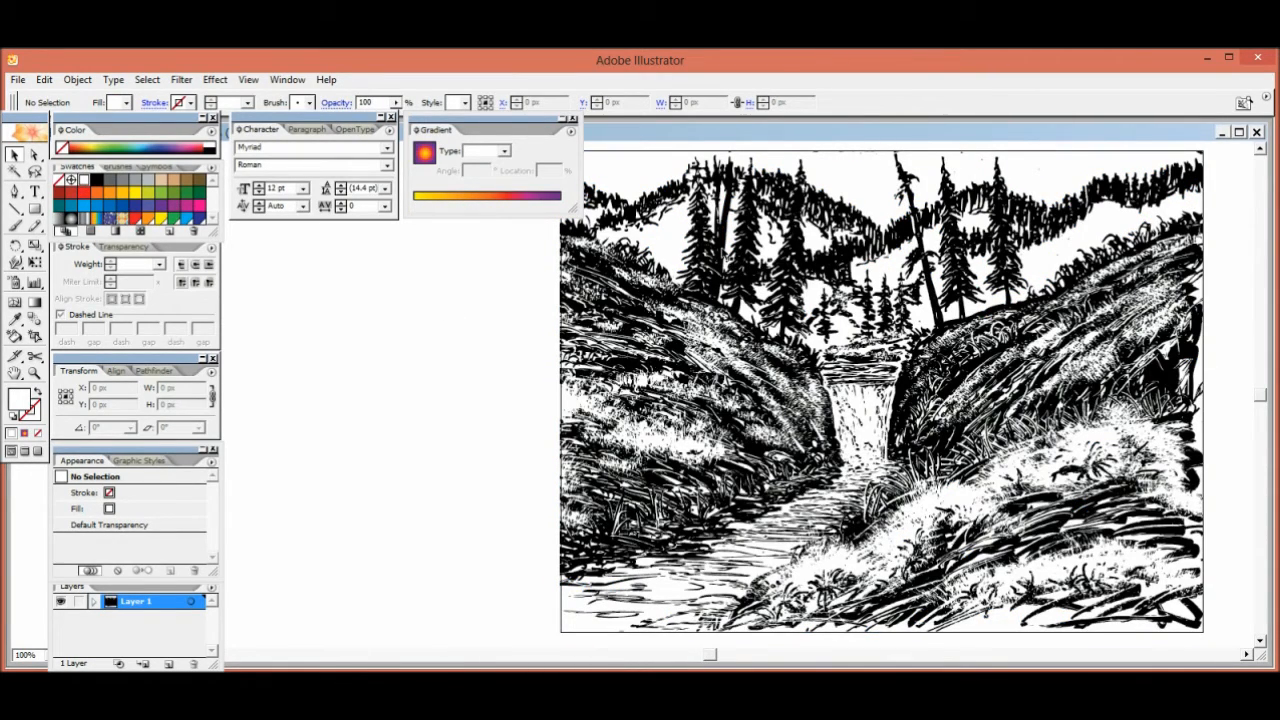
Apply a Drop Shadow effect to the black linework with Multiply mode, 75% opacity, 7 px offsets, 5 px blur and black color
{"action": "key", "text": "ctrl+a"}
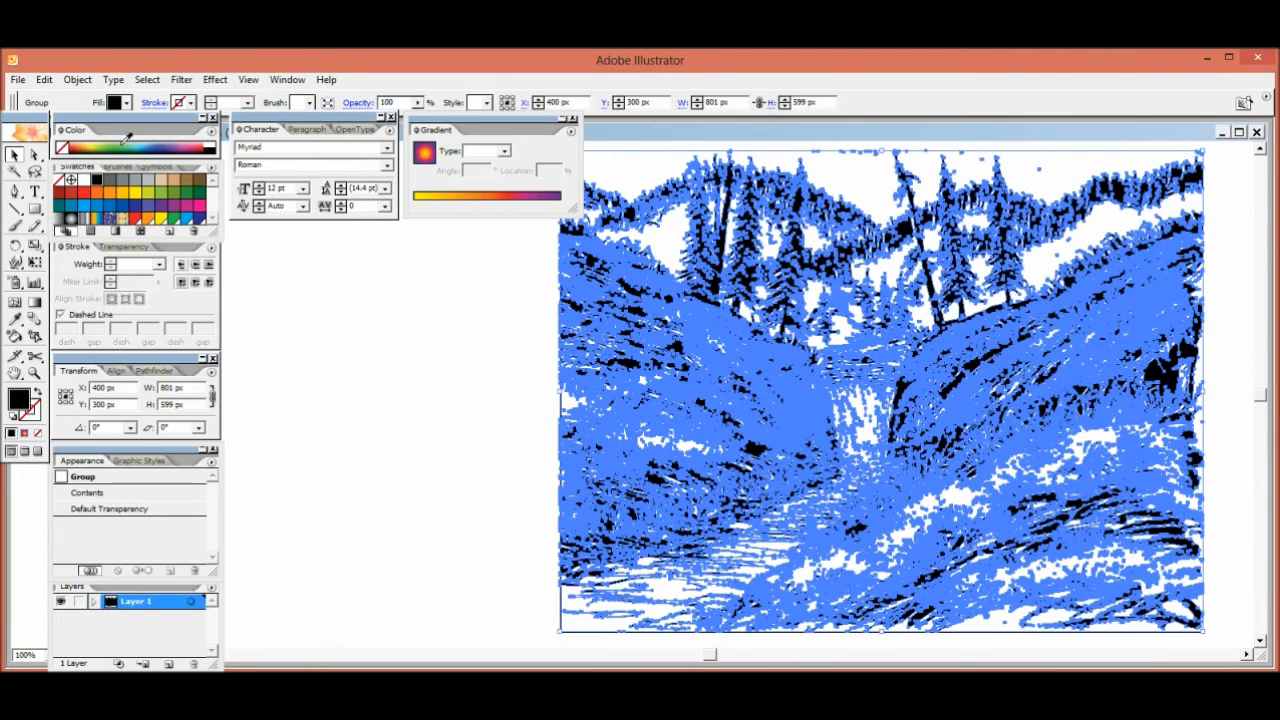
{"action": "left_click", "coordinate": [183, 81]}
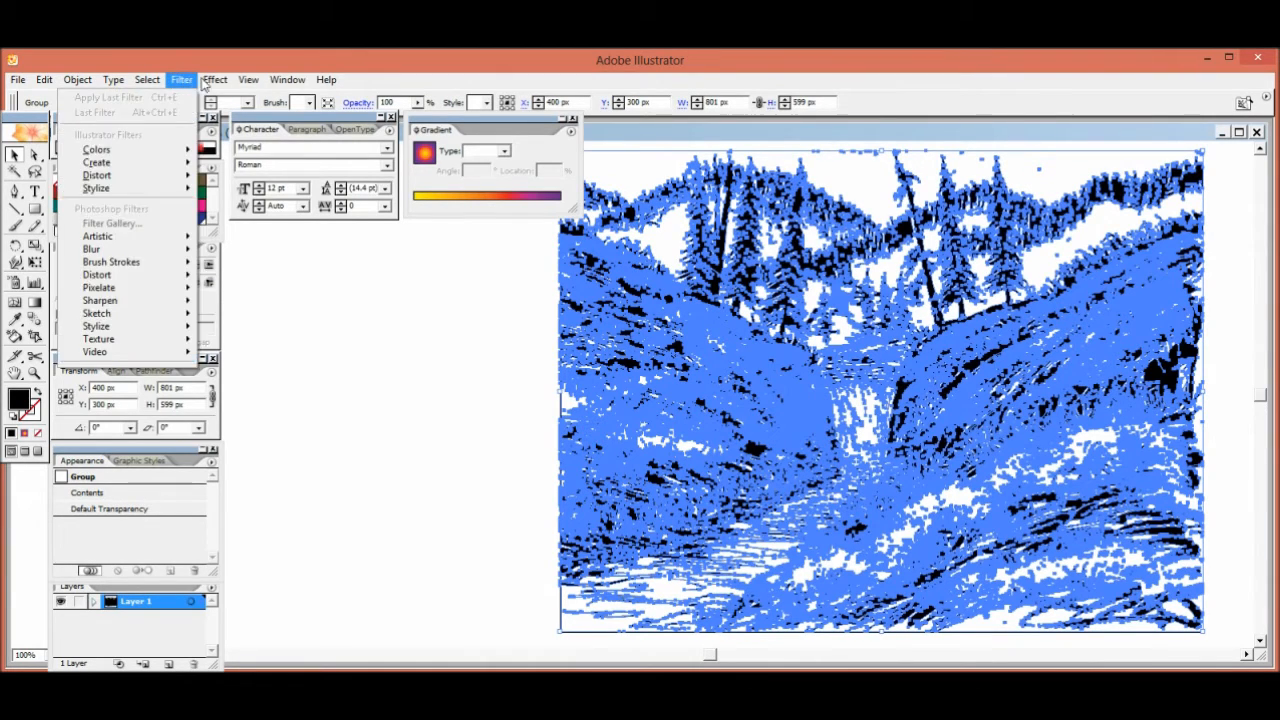
{"action": "mouse_move", "coordinate": [215, 80]}
{"action": "mouse_move", "coordinate": [193, 252]}
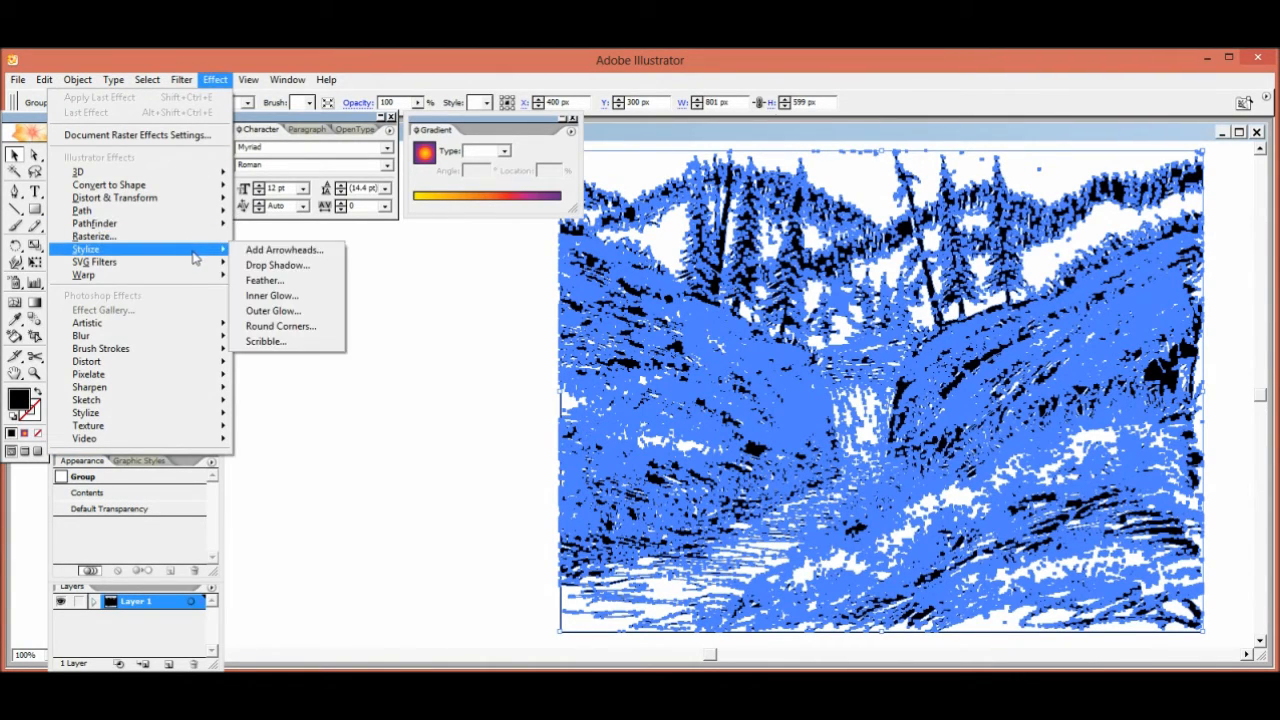
{"action": "left_click", "coordinate": [257, 266]}
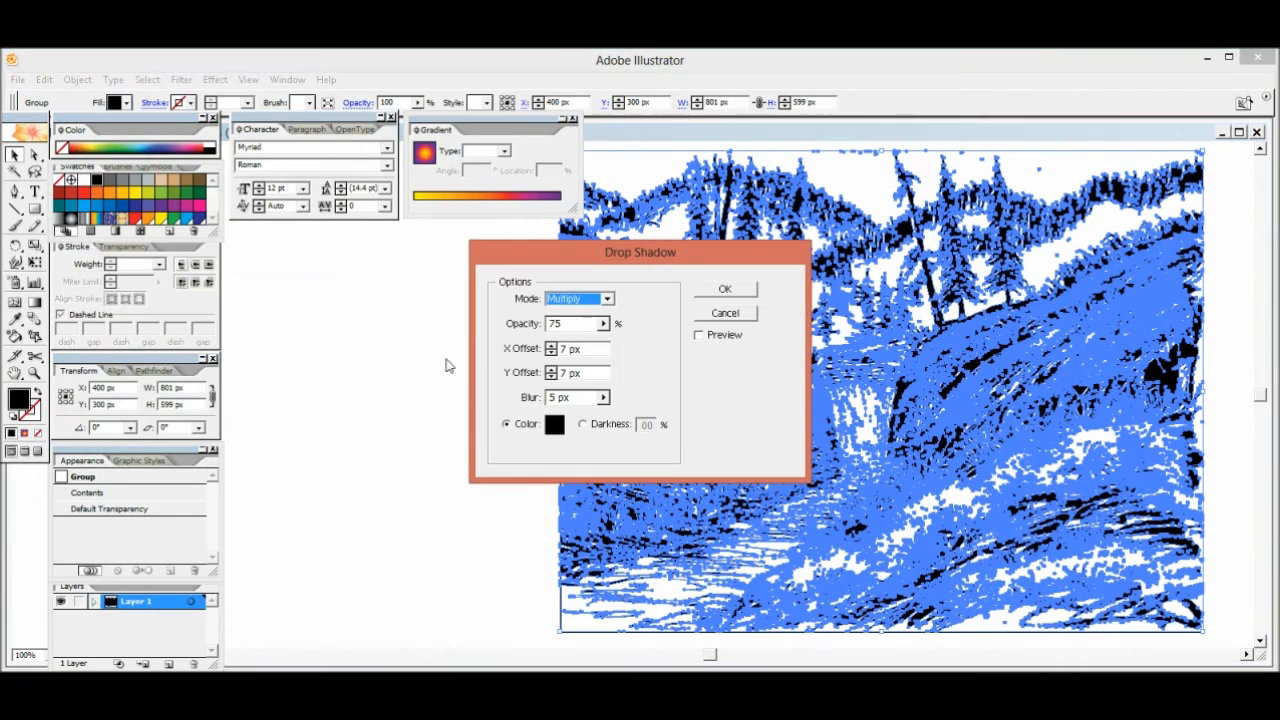
{"action": "left_click", "coordinate": [733, 291]}
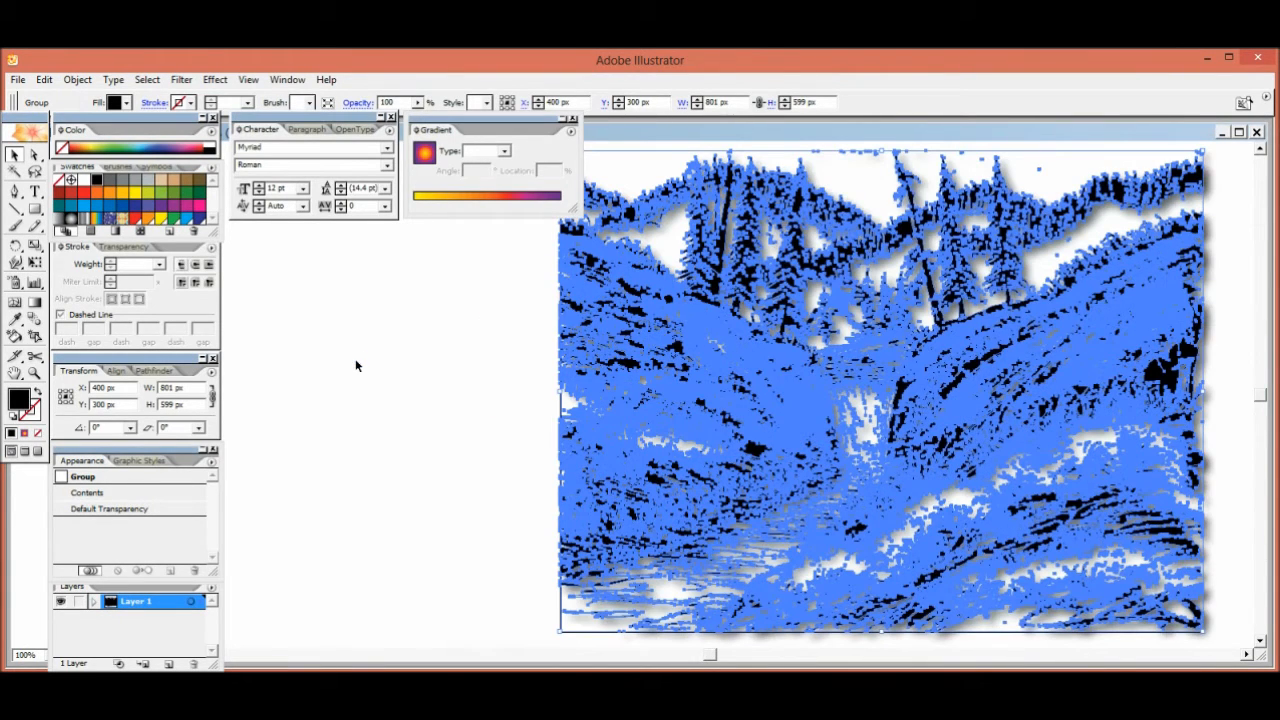
{"action": "left_click", "coordinate": [480, 379]}
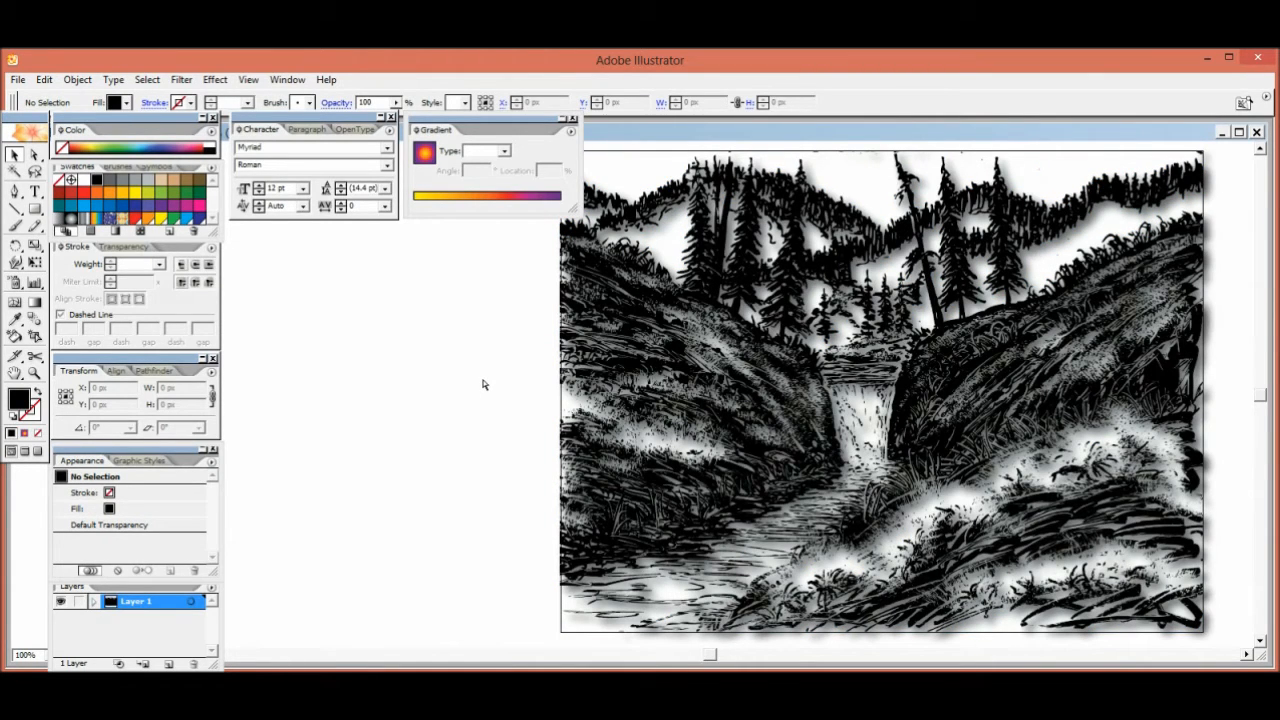
Select the black linework with the drop shadow and change its fill to white
{"action": "key", "text": "ctrl+minus"}
{"action": "left_click_drag", "start_coordinate": [510, 376], "coordinate": [355, 392]}
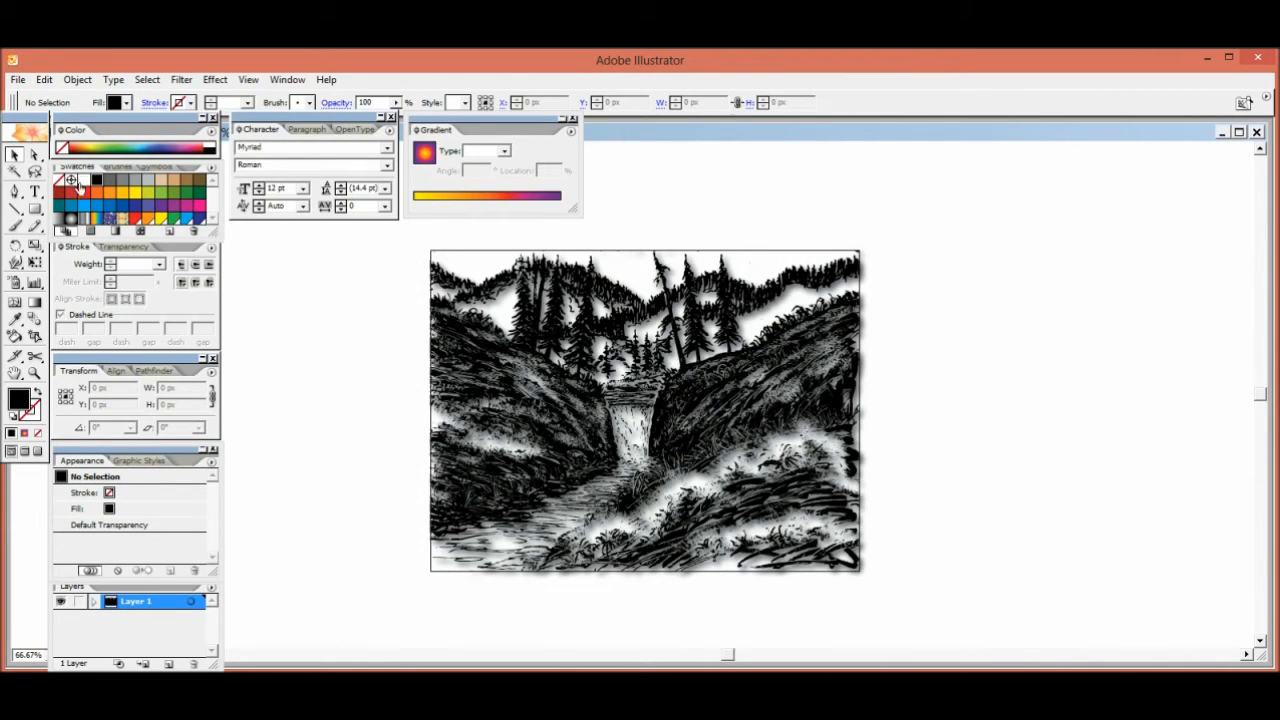
{"action": "left_click", "coordinate": [84, 180]}
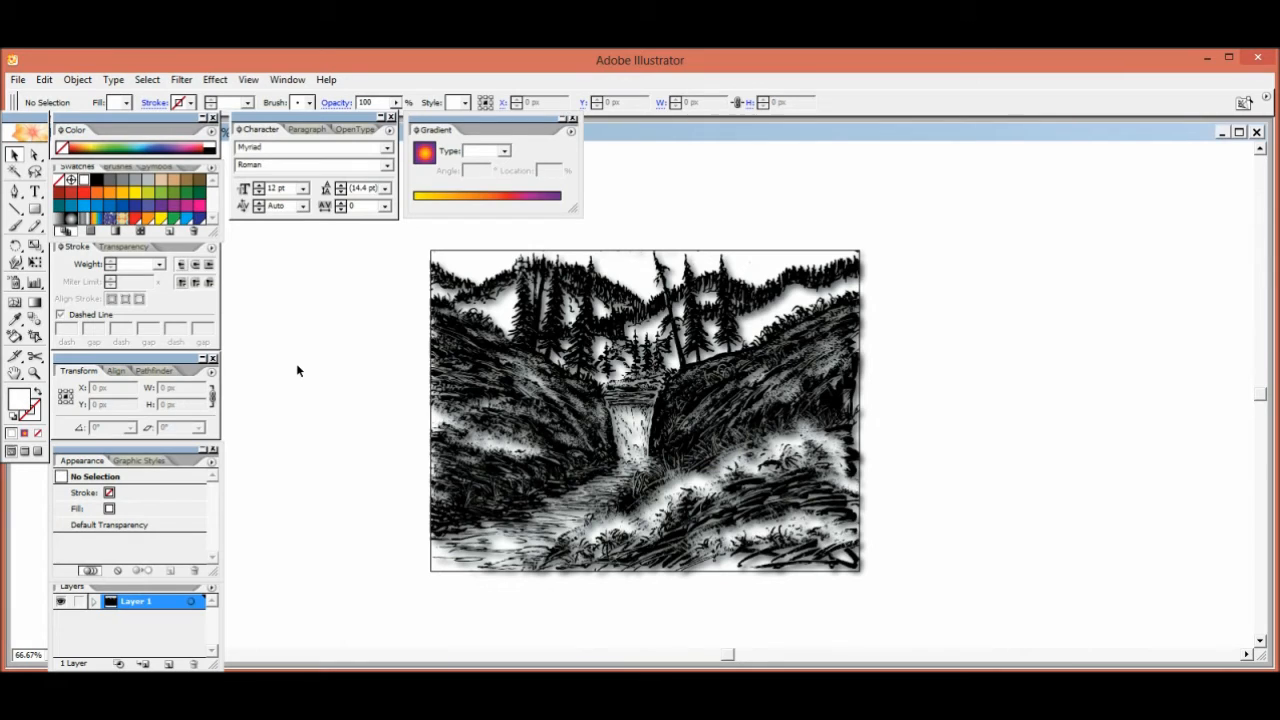
{"action": "left_click", "coordinate": [530, 318]}
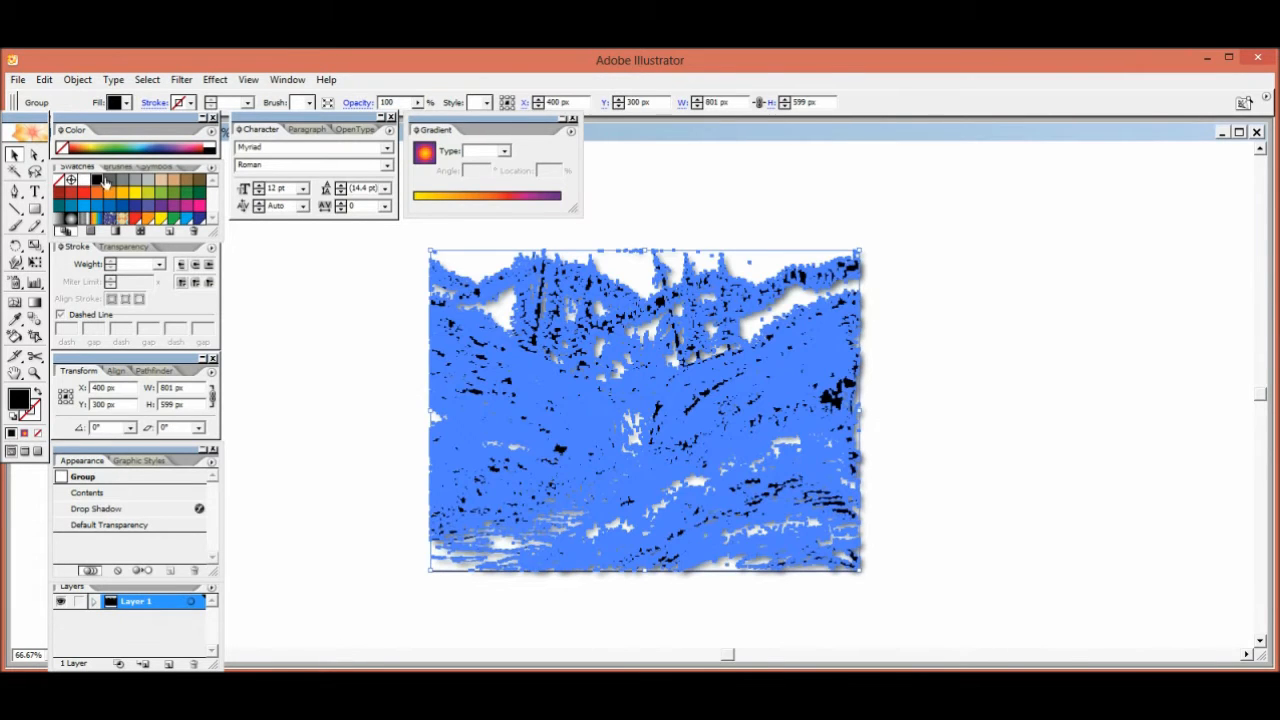
{"action": "left_click", "coordinate": [318, 355]}
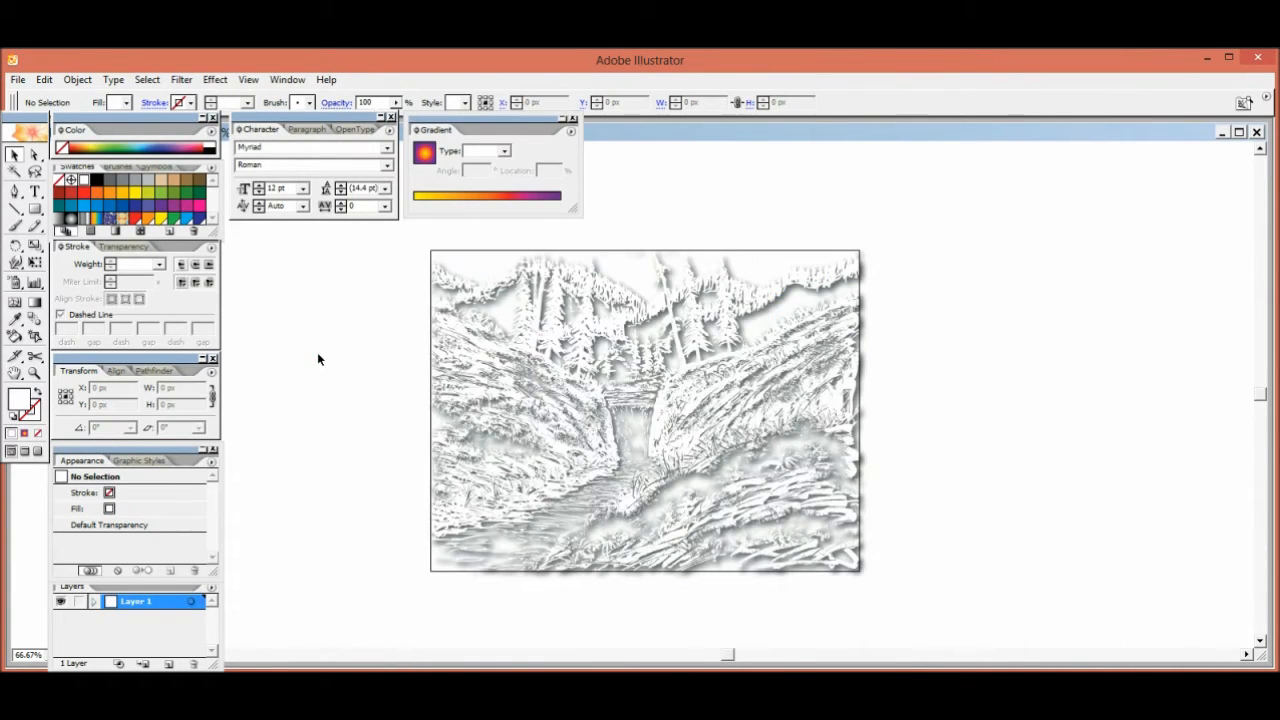
Give the white drop-shadowed linework a black stroke with a weight of 0.25 pt
{"action": "left_click", "coordinate": [588, 318]}
{"action": "left_click", "coordinate": [34, 416]}
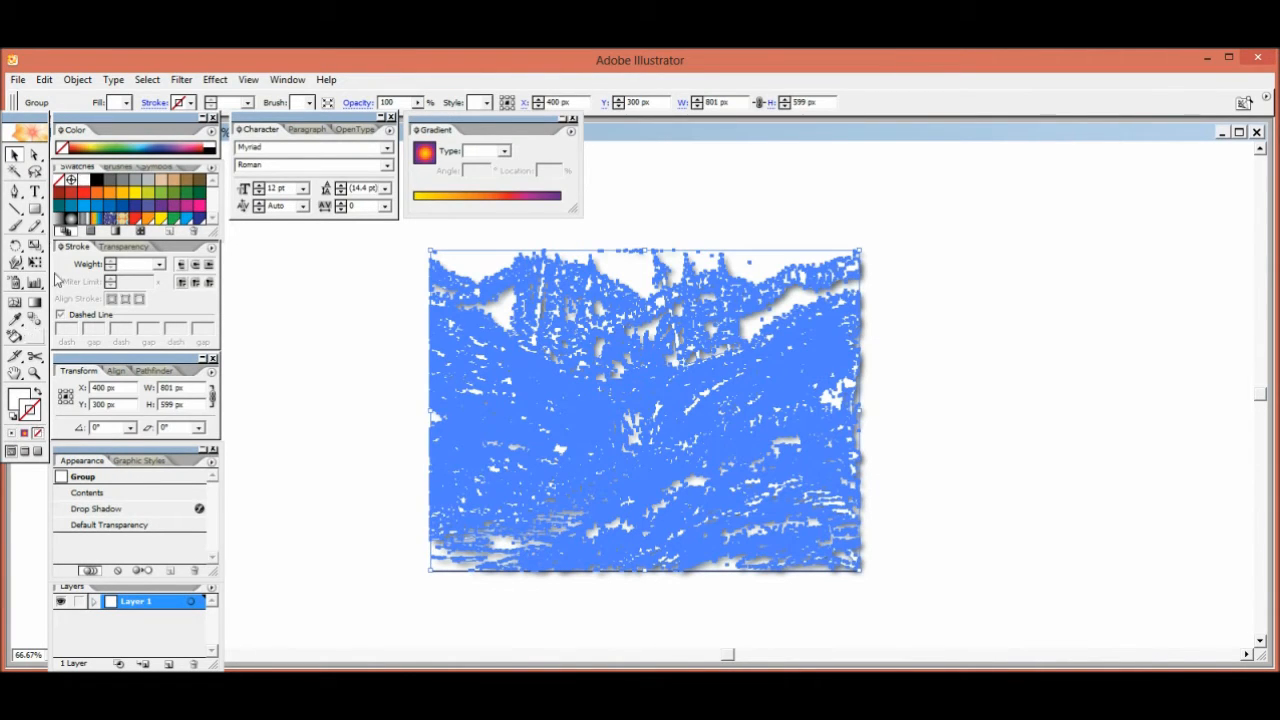
{"action": "left_click", "coordinate": [160, 267]}
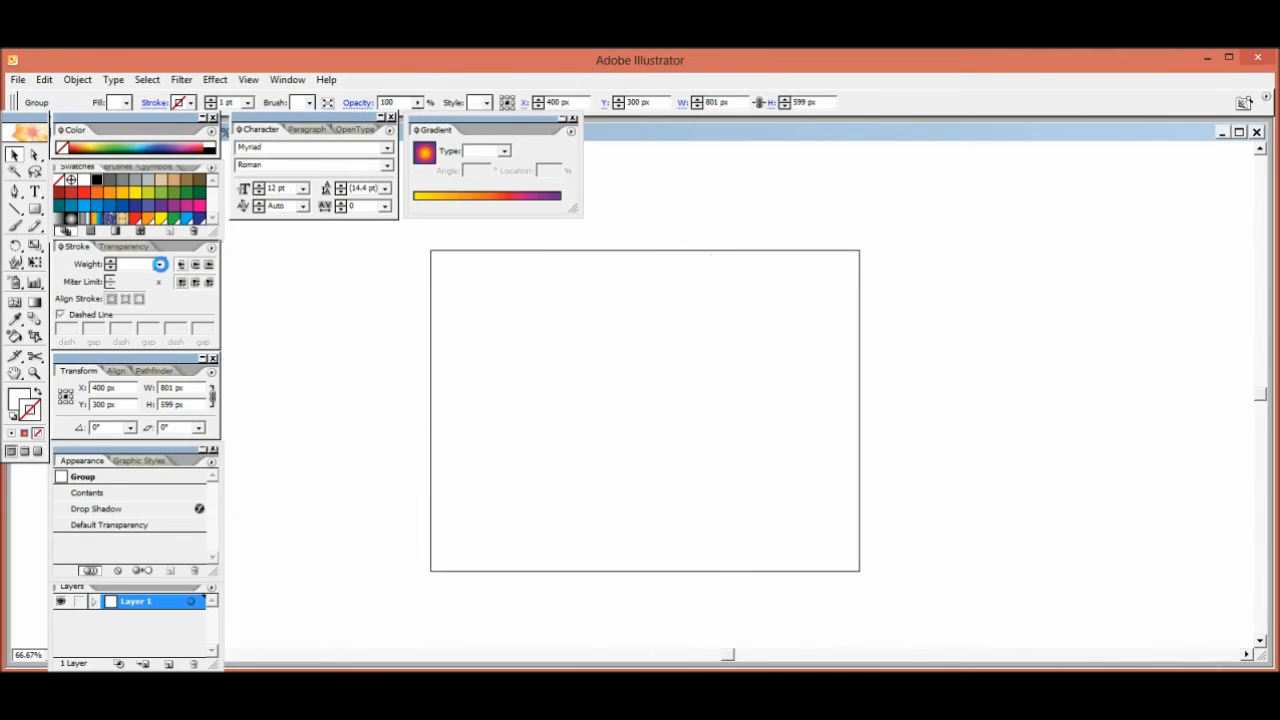
{"action": "left_click", "coordinate": [160, 267]}
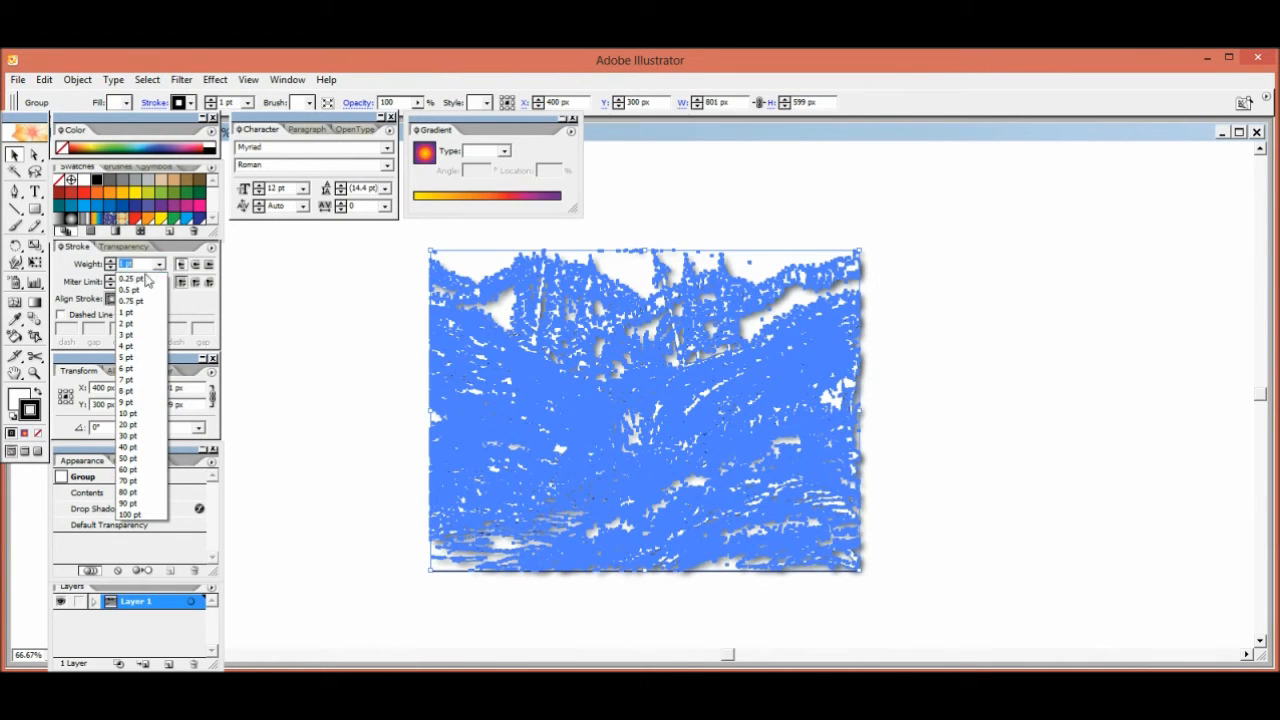
{"action": "left_click", "coordinate": [137, 285]}
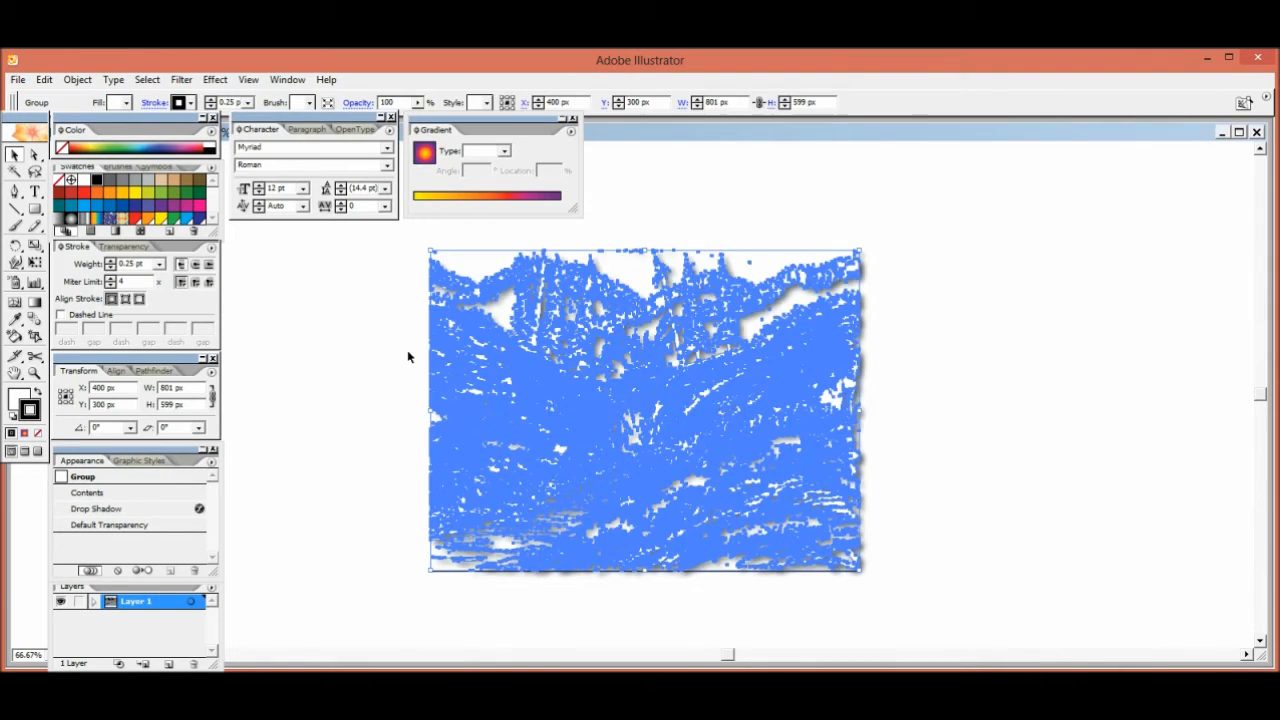
{"action": "left_click", "coordinate": [407, 351]}
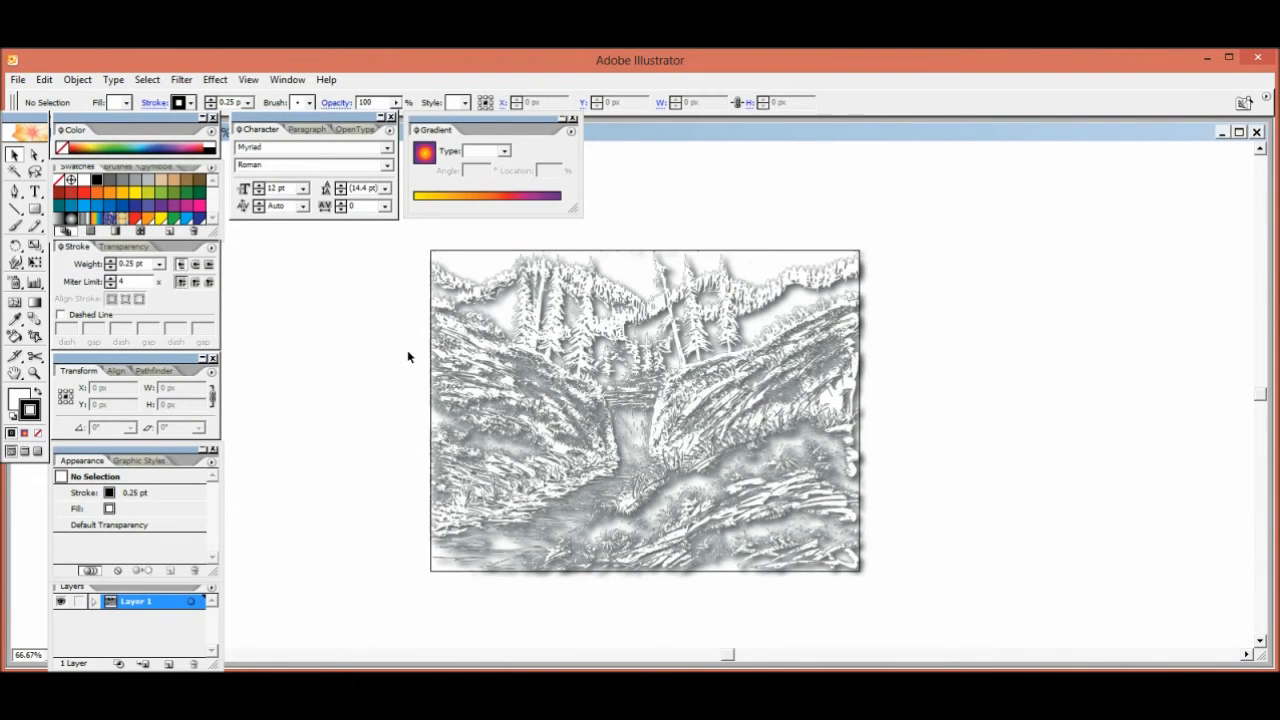
{"action": "key", "text": "ctrl+plus"}
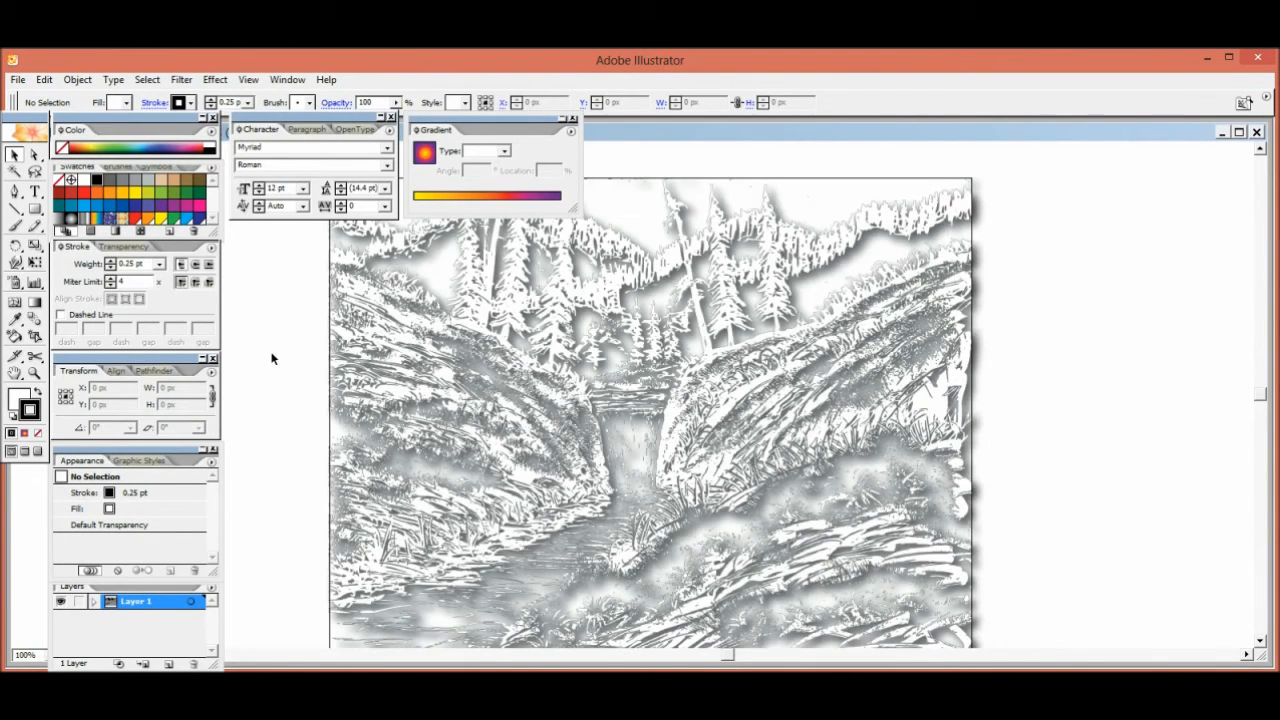
{"action": "left_click_drag", "start_coordinate": [280, 351], "coordinate": [518, 328]}
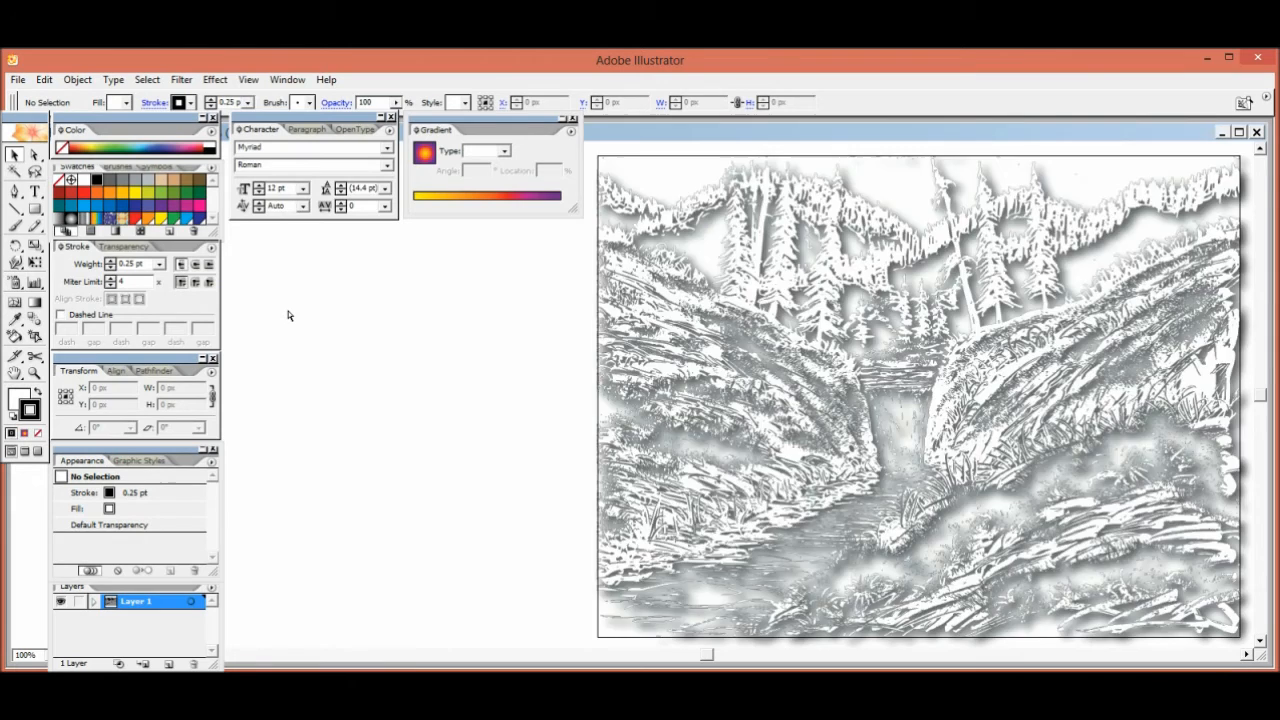
{"action": "key", "text": "ctrl+minus"}
{"action": "key", "text": "ctrl+minus"}
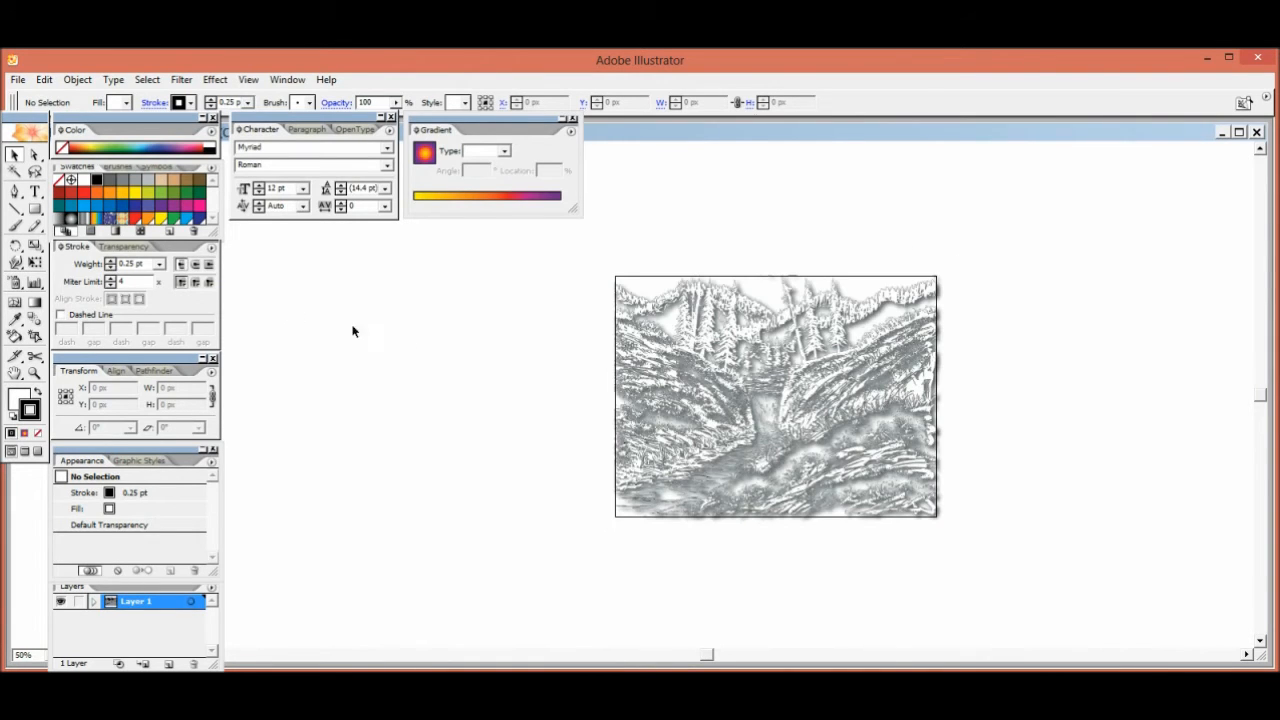
{"action": "left_click_drag", "start_coordinate": [1057, 423], "coordinate": [774, 420]}
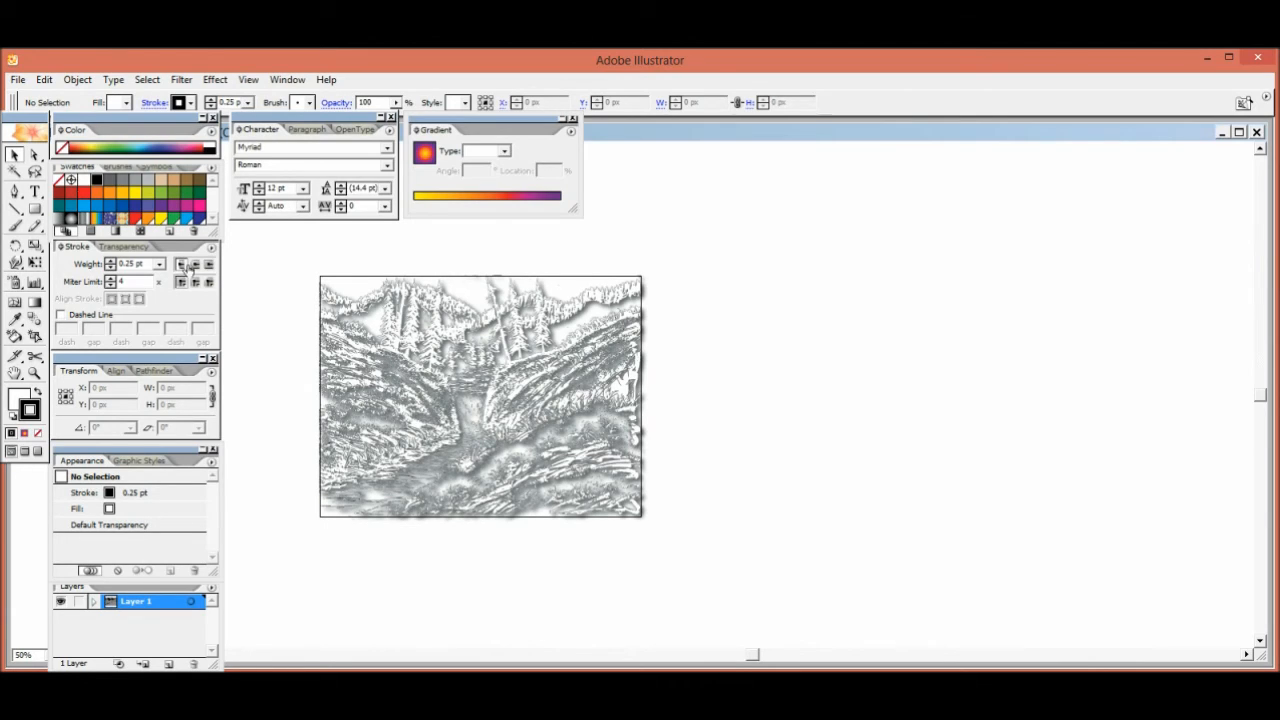
{"action": "left_click", "coordinate": [17, 81]}
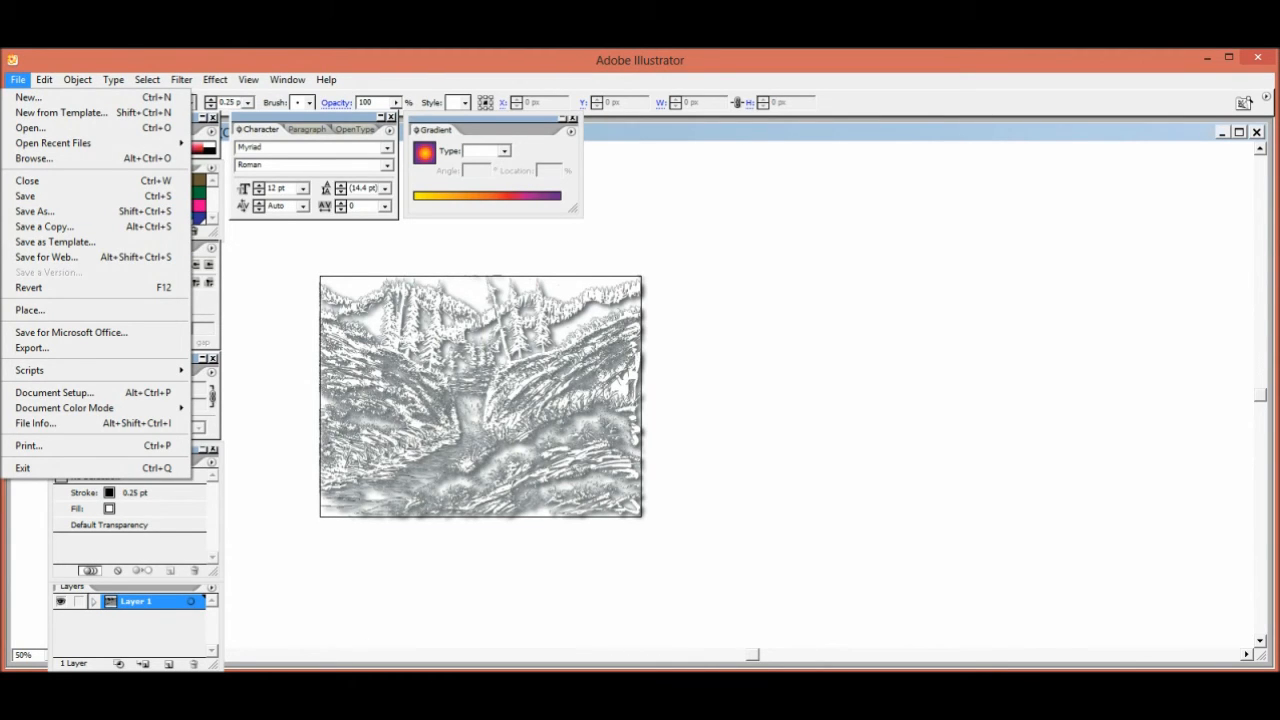
{"action": "key", "text": "Escape"}
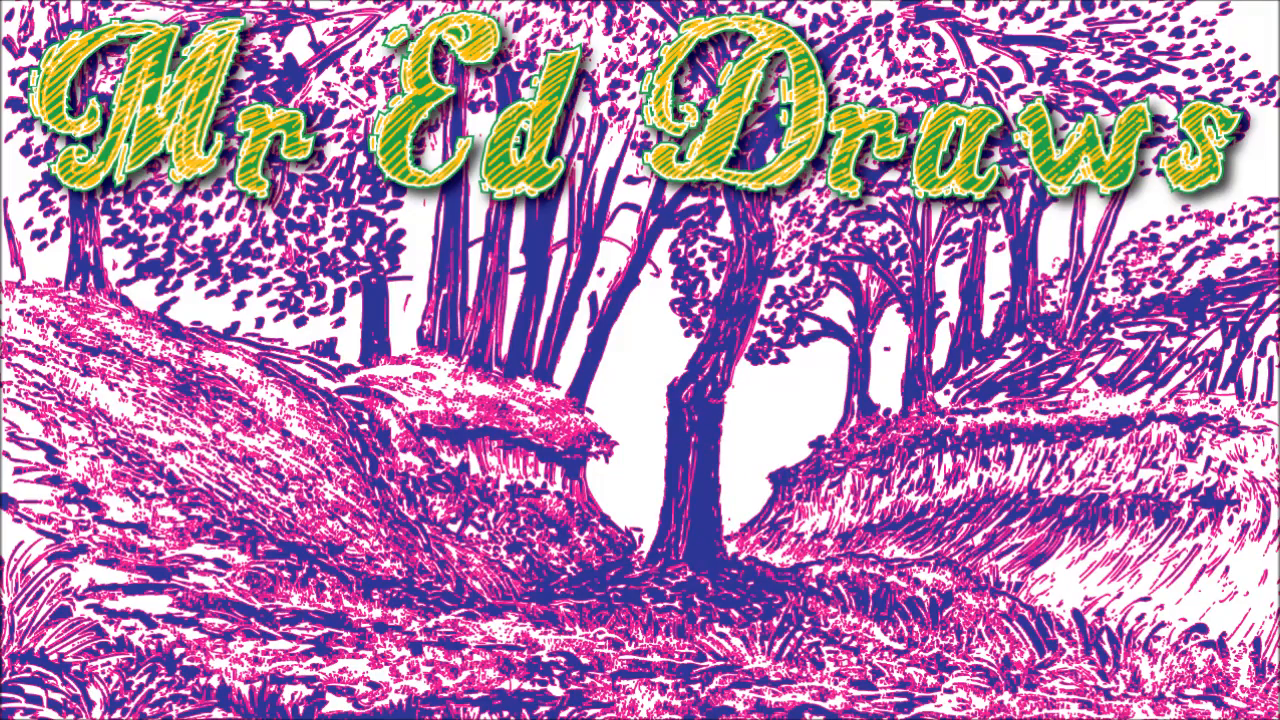